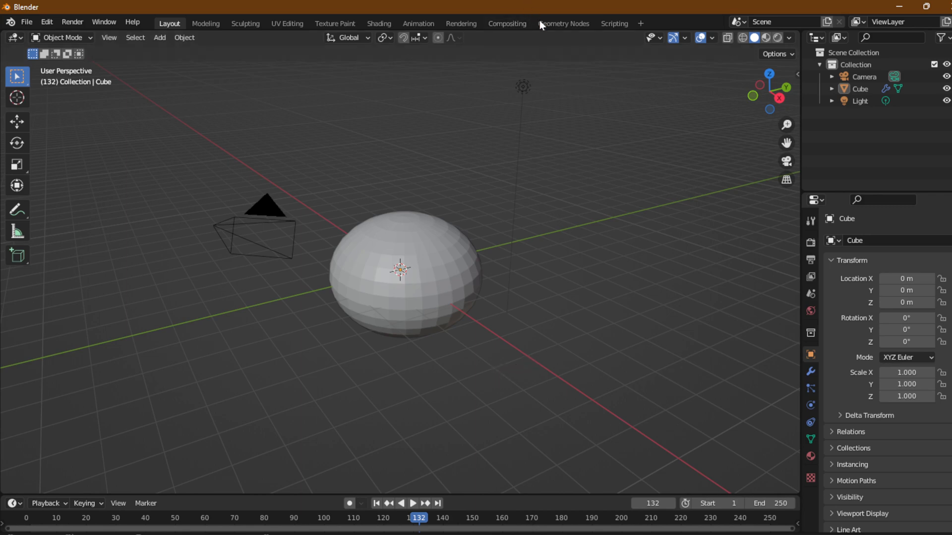
# Delete the existing rounded object at the scene origin and add a new cube mesh in its place
pyautogui.click(553, 23)
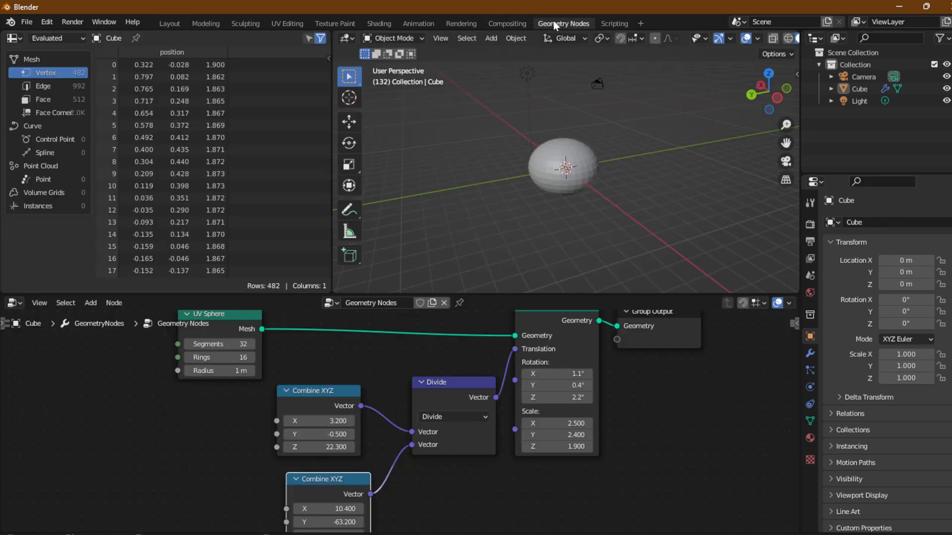
pyautogui.click(166, 22)
pyautogui.click(399, 240)
pyautogui.press('Delete')
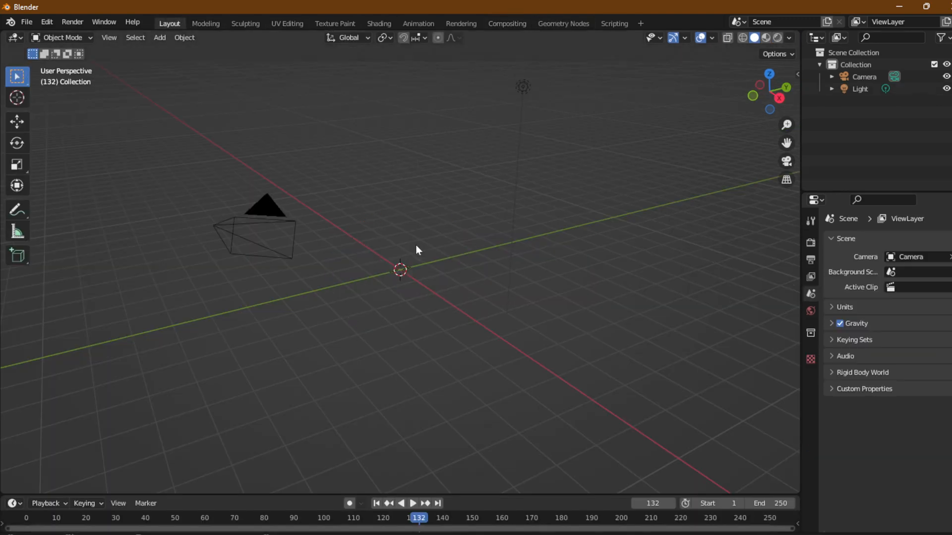
pyautogui.hotkey('shift', 'a')
pyautogui.moveTo(411, 245)
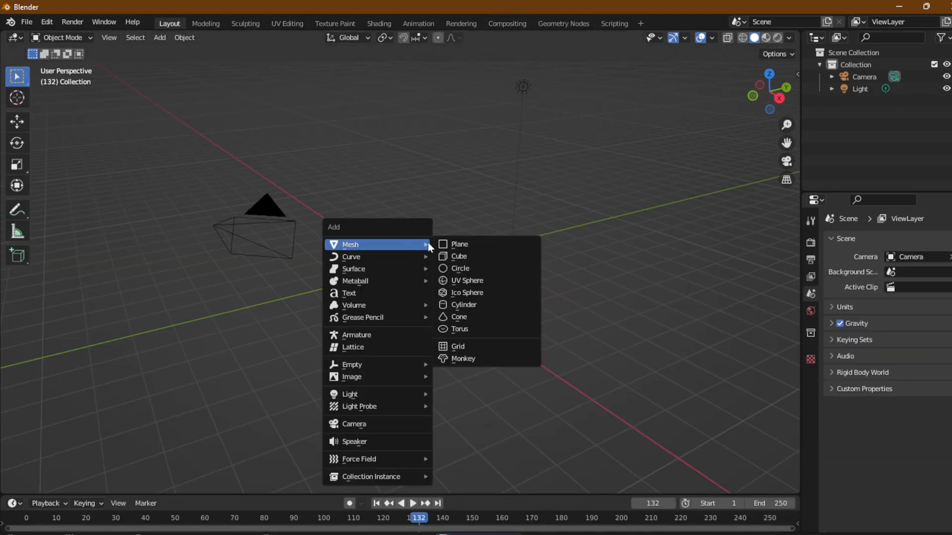
pyautogui.click(442, 256)
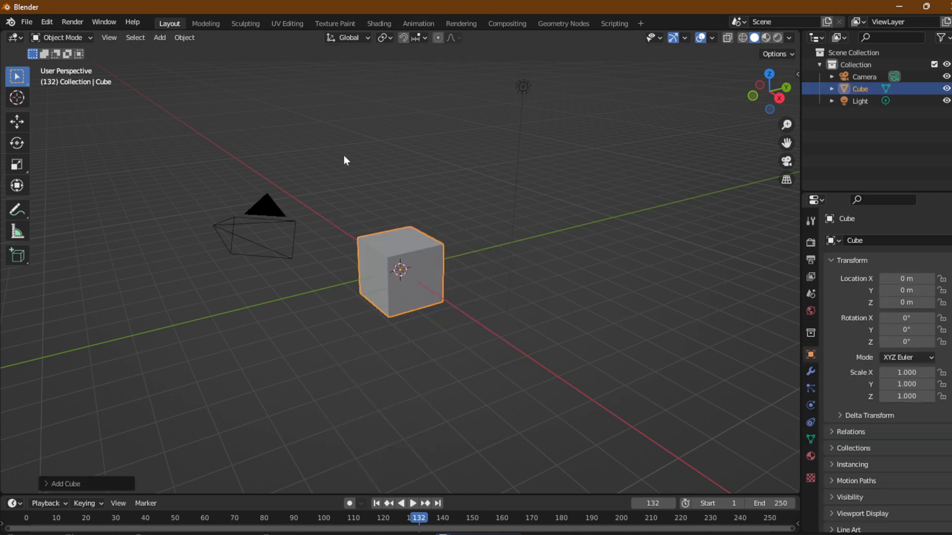
# Create a new geometry node tree for the cube in the Geometry Nodes workspace
pyautogui.click(556, 24)
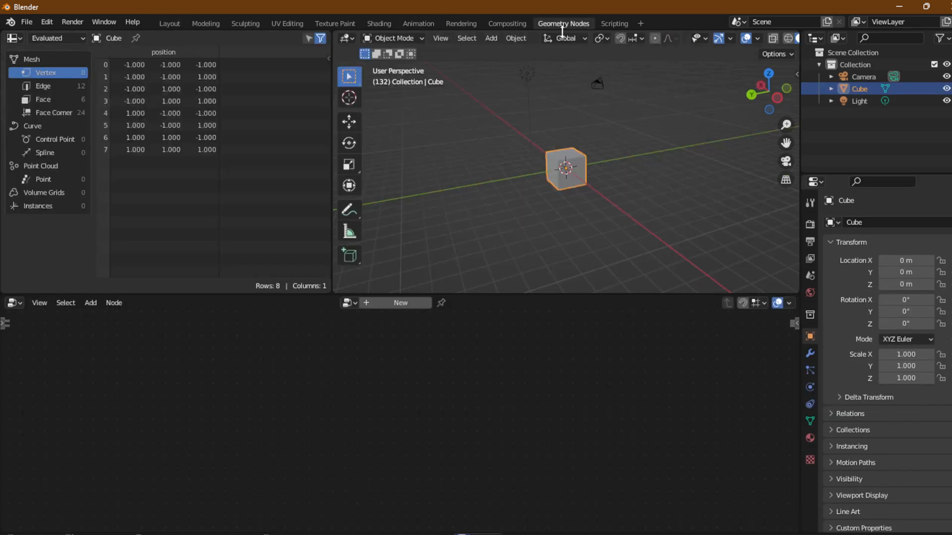
pyautogui.click(392, 304)
pyautogui.moveTo(241, 475); pyautogui.dragTo(238, 423, button='middle')
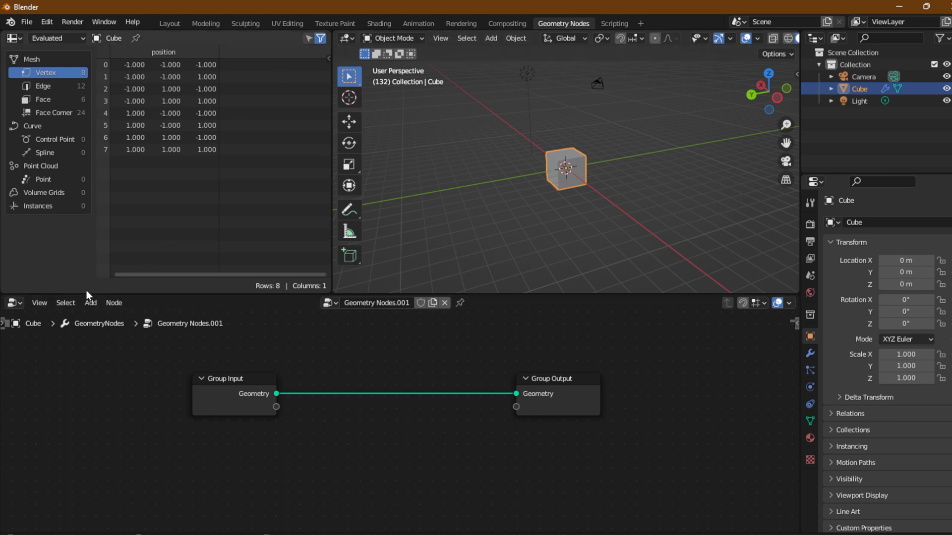
# Add a Set Position node on the link between Group Input and Group Output
pyautogui.click(90, 303)
pyautogui.moveTo(115, 82)
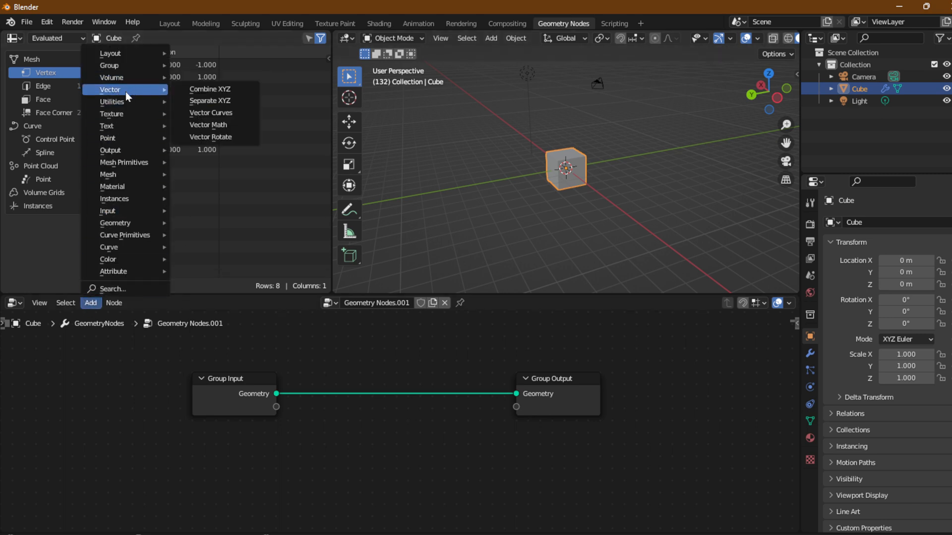
pyautogui.moveTo(115, 280)
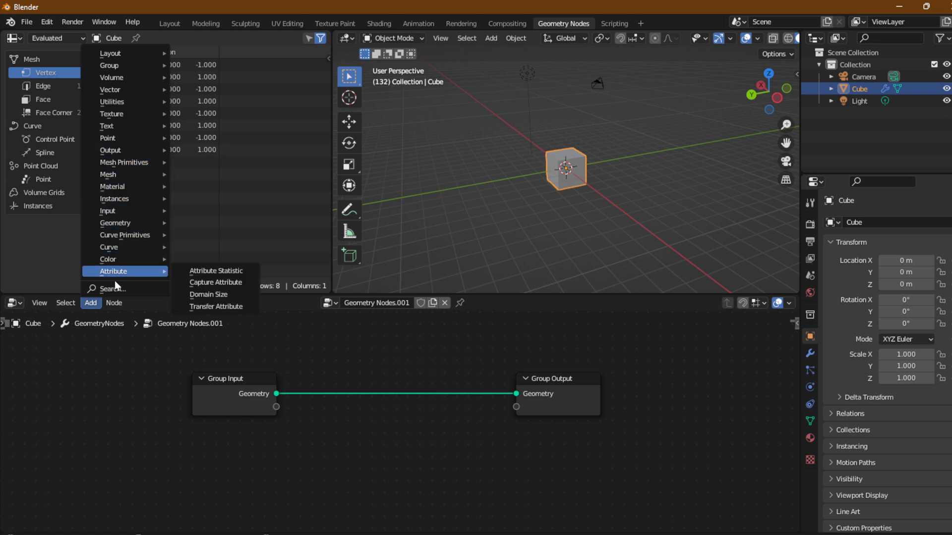
pyautogui.moveTo(111, 224)
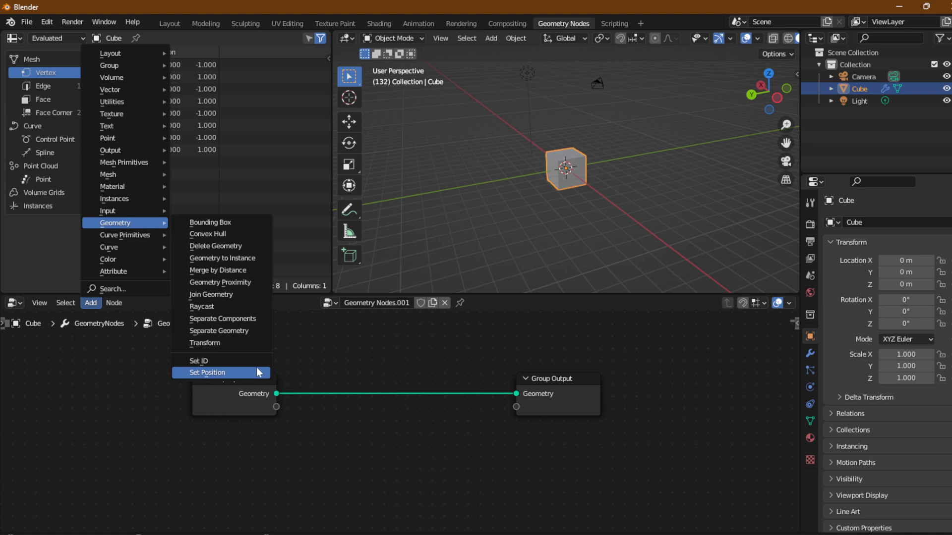
pyautogui.click(207, 373)
pyautogui.click(435, 355)
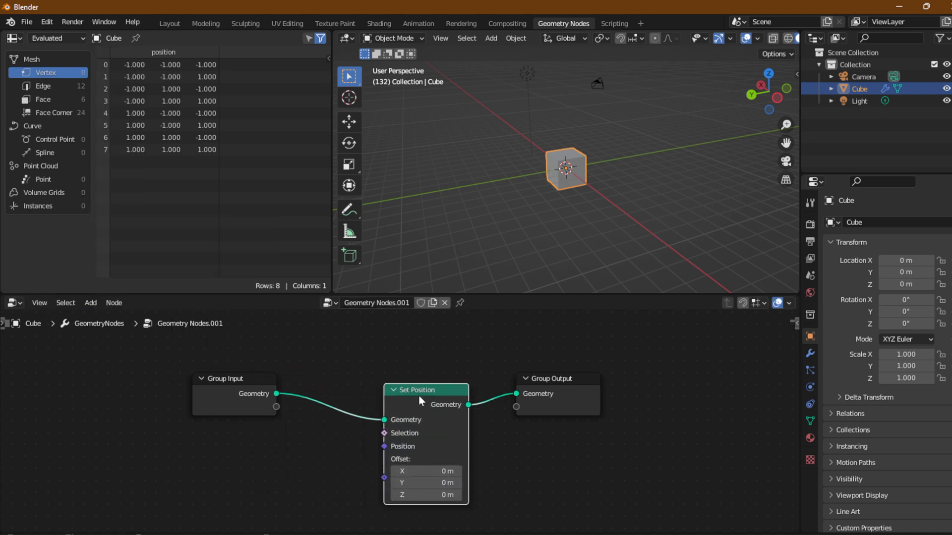
pyautogui.moveTo(419, 394); pyautogui.dragTo(426, 386)
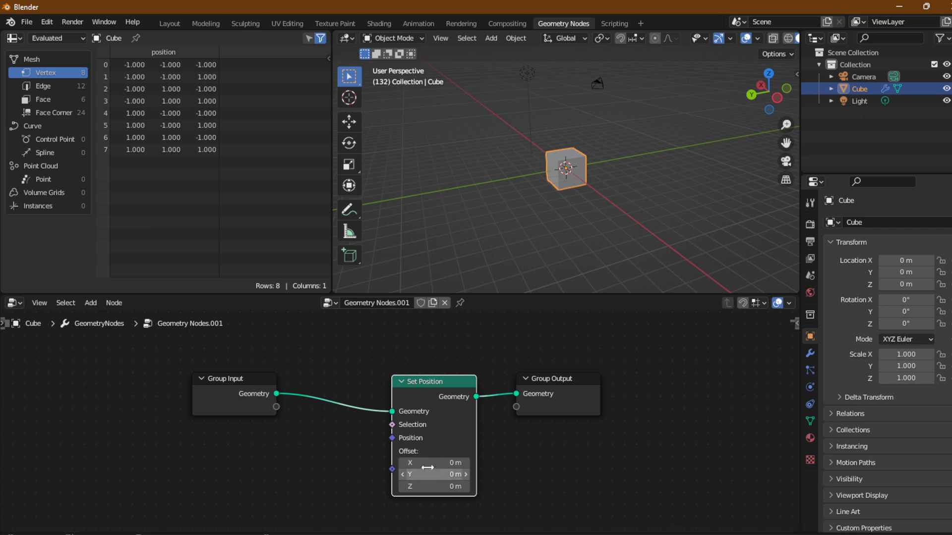
# Try a Set Position offset of X 3.4 m, Y -1.7 m, Z 7 m, and reset all three values to 0
pyautogui.moveTo(432, 454); pyautogui.dragTo(362, 483)
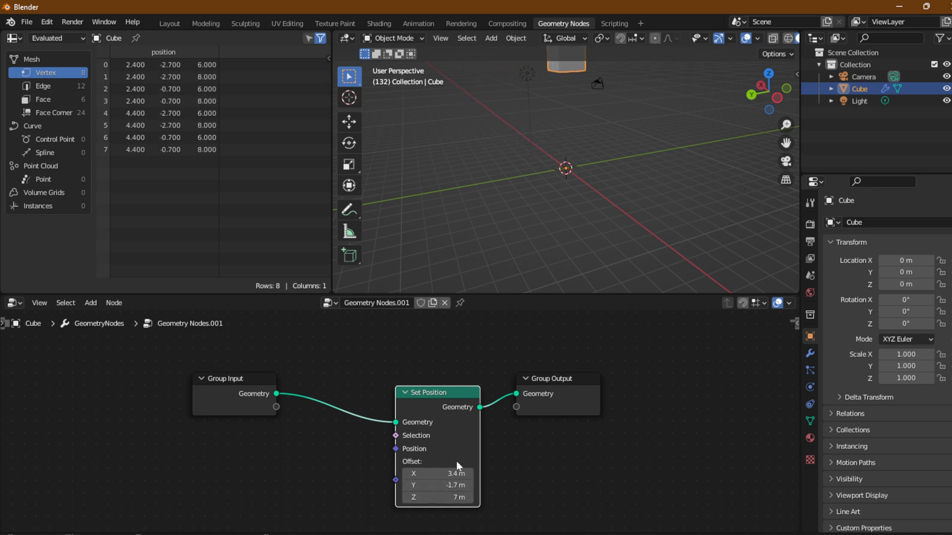
pyautogui.click(439, 475)
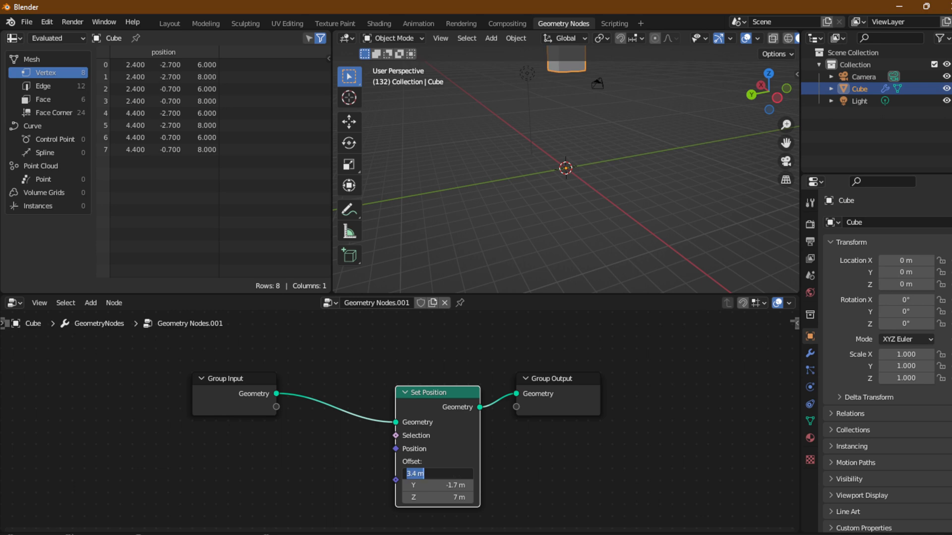
pyautogui.write('0')
pyautogui.press('Tab')
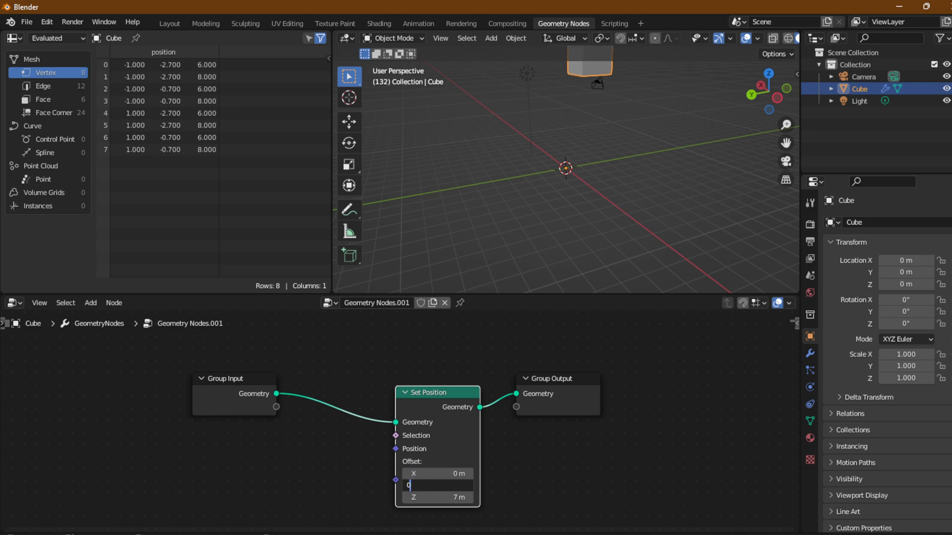
pyautogui.write('0')
pyautogui.press('Tab')
pyautogui.write('0')
pyautogui.press('Return')
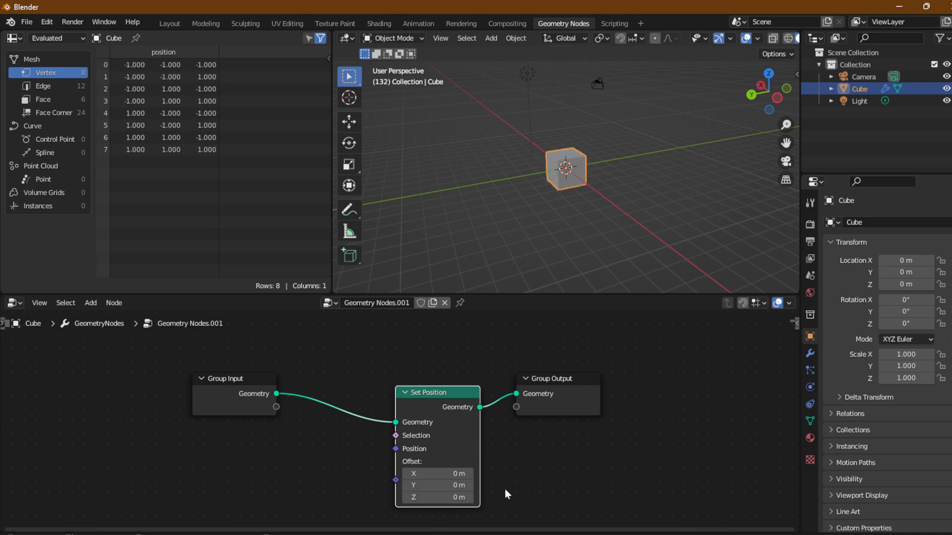
# Move Set Position and Group Output farther from Group Input and add a Vector Math node with the Add operation below the geometry link
pyautogui.moveTo(573, 385); pyautogui.dragTo(609, 385)
pyautogui.moveTo(477, 409); pyautogui.dragTo(517, 392)
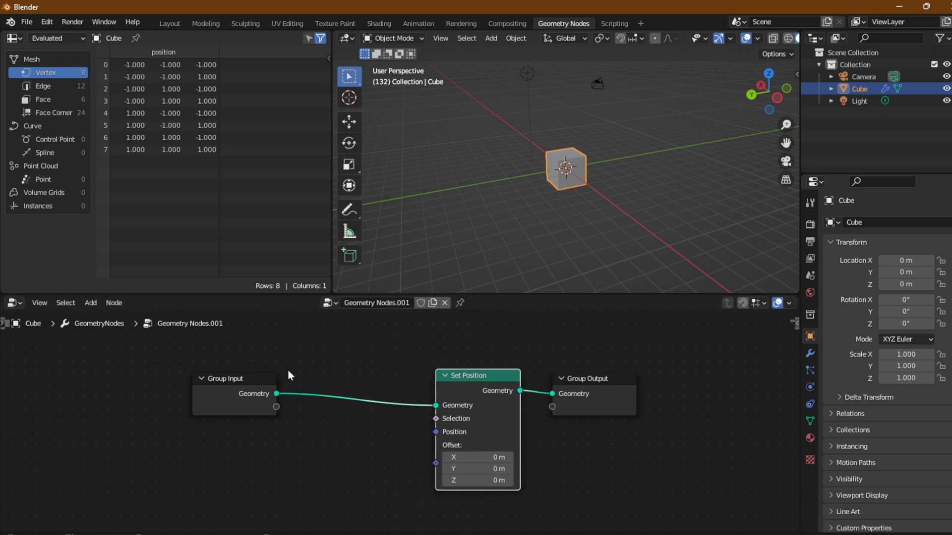
pyautogui.click(90, 303)
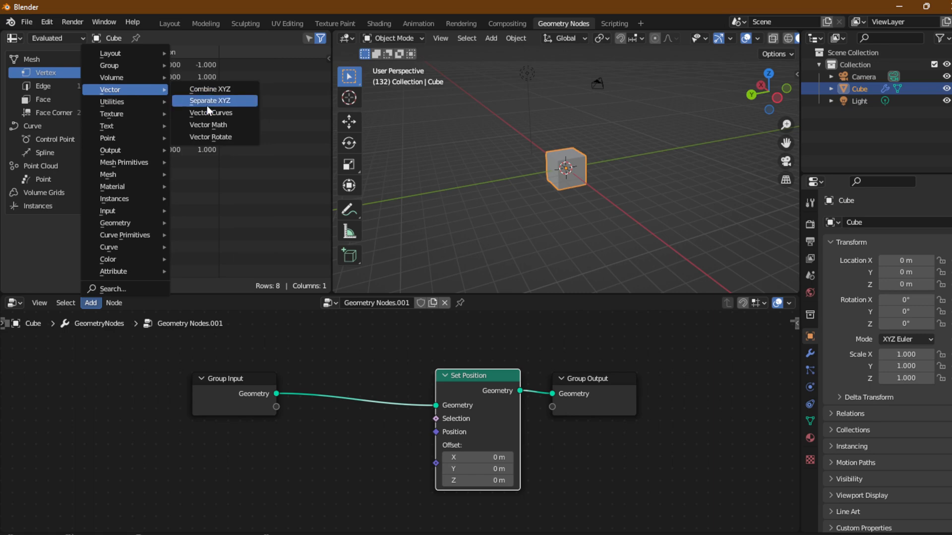
pyautogui.click(201, 124)
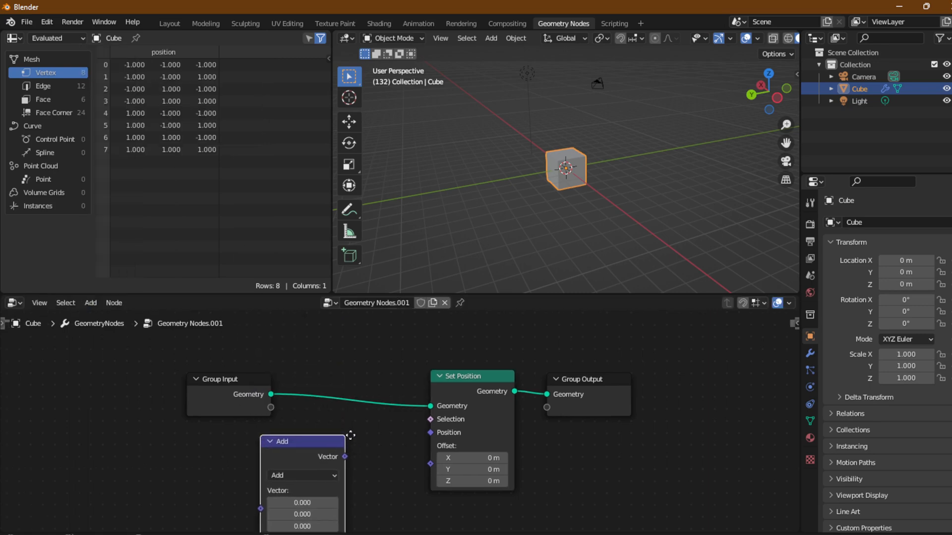
pyautogui.click(262, 463)
pyautogui.scroll(3, 350, 349)
pyautogui.click(229, 368)
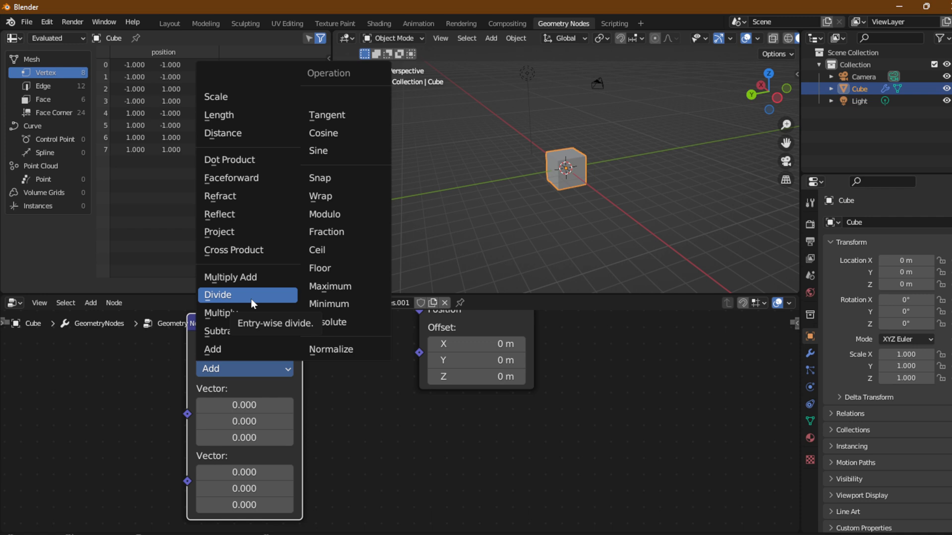
pyautogui.click(245, 351)
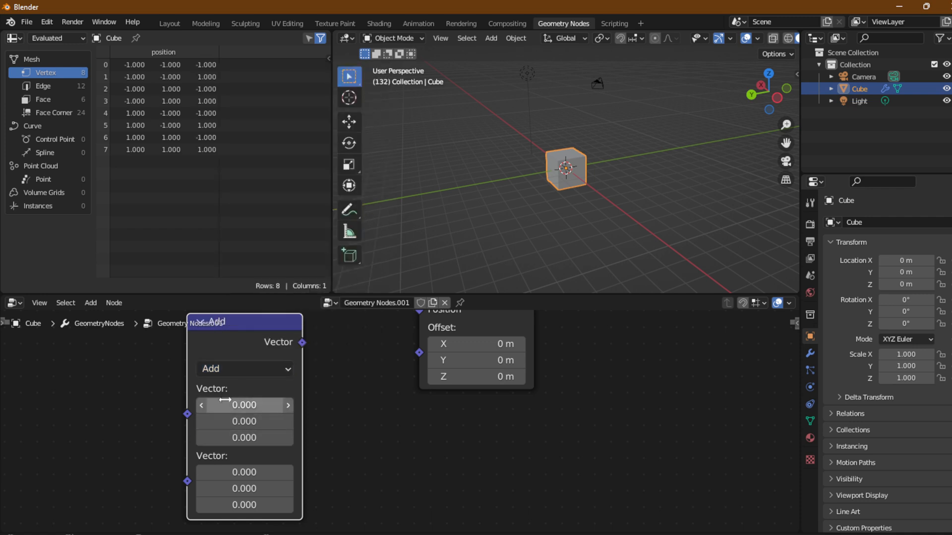
pyautogui.click(237, 366)
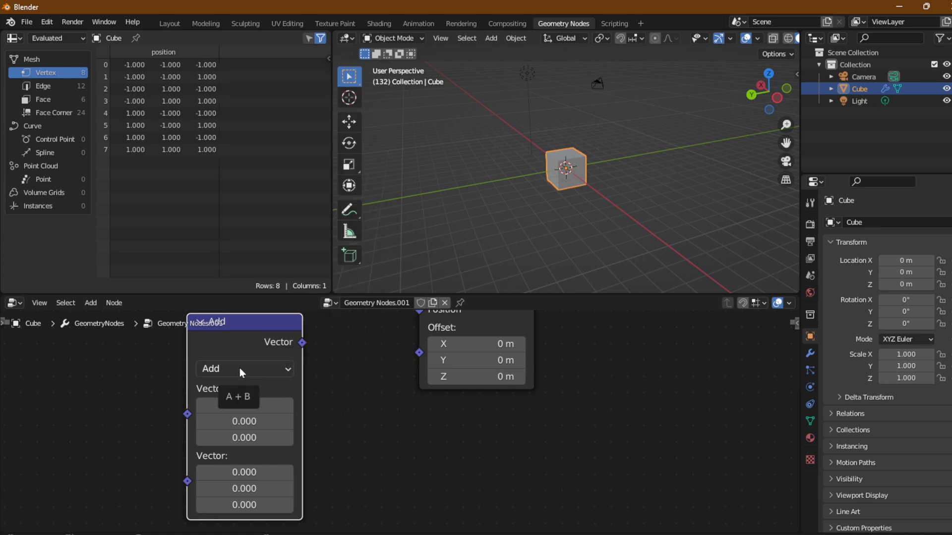
# Add two Combine XYZ nodes, one above the other, and connect their outputs to the Add node's two Vector inputs
pyautogui.moveTo(146, 412); pyautogui.dragTo(342, 401, button='middle')
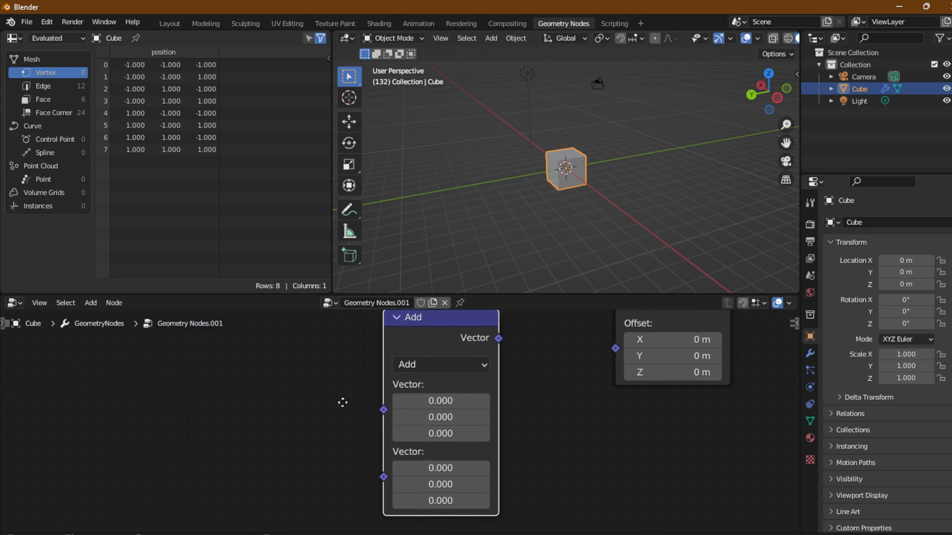
pyautogui.click(88, 305)
pyautogui.moveTo(117, 90)
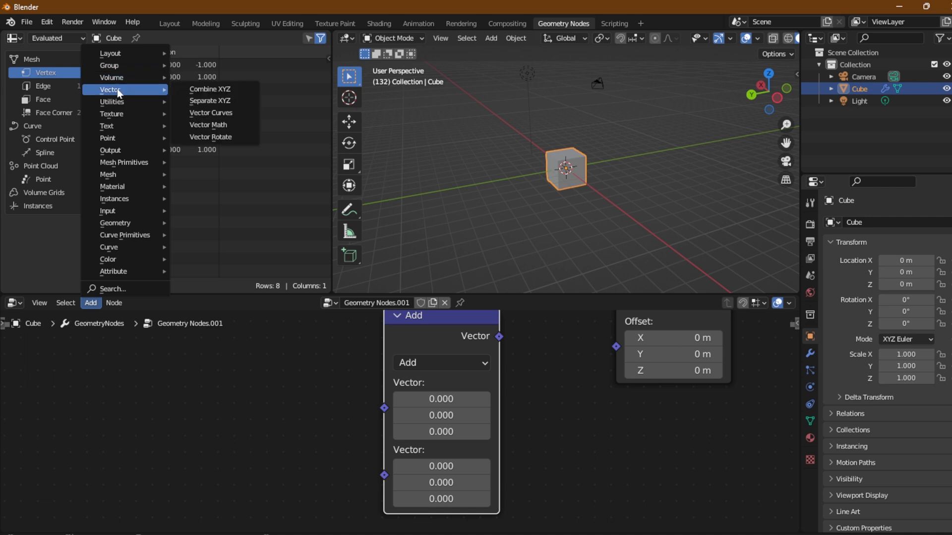
pyautogui.click(202, 90)
pyautogui.click(274, 351)
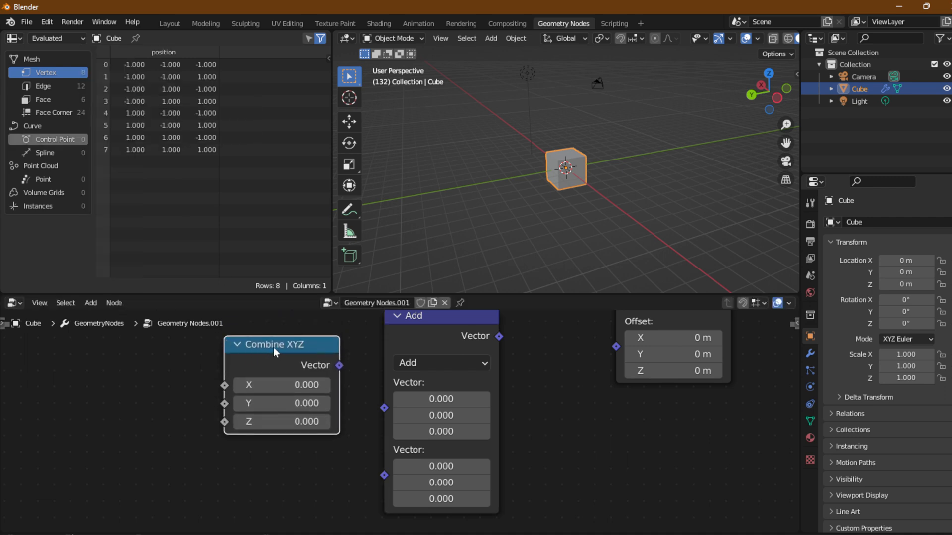
pyautogui.hotkey('shift', 'd')
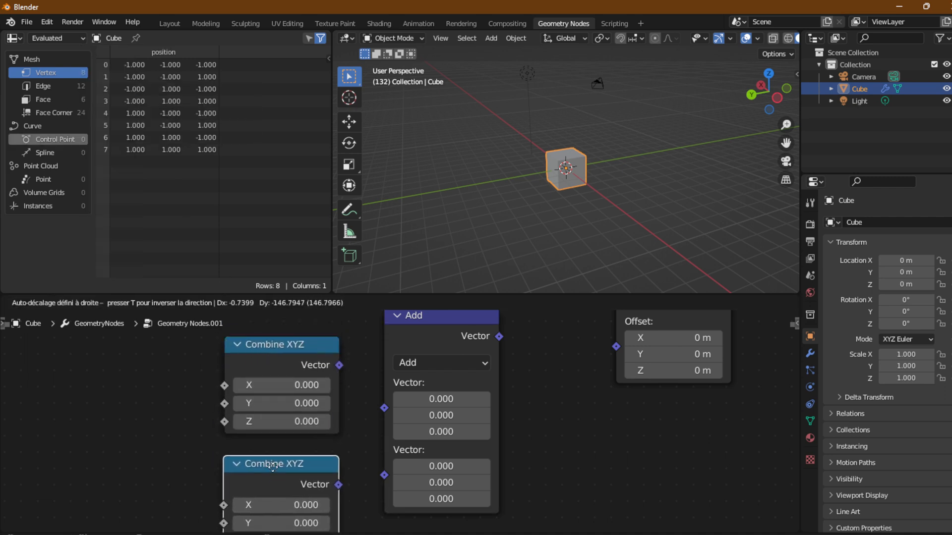
pyautogui.click(274, 470)
pyautogui.moveTo(340, 365); pyautogui.dragTo(384, 408)
pyautogui.moveTo(338, 485); pyautogui.dragTo(384, 426)
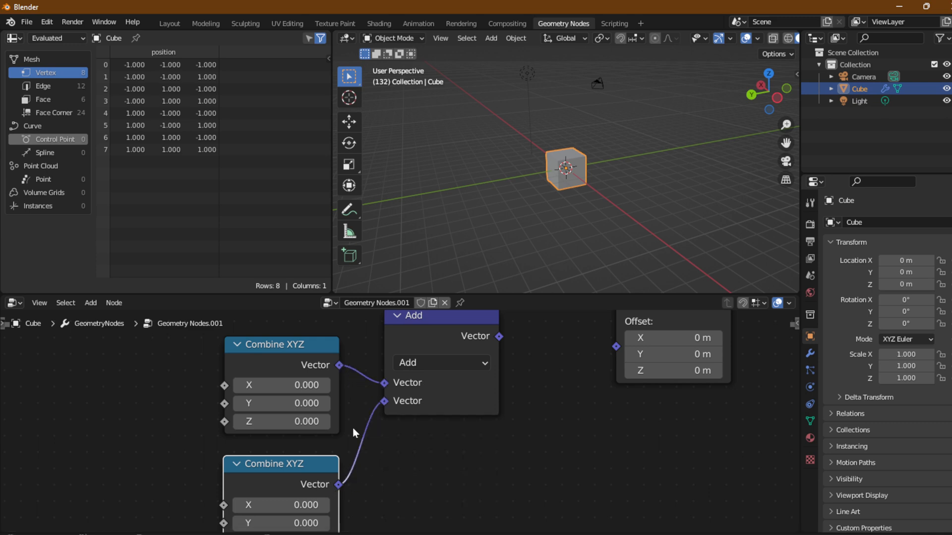
# Set X, Y and Z of the upper Combine XYZ node to 1
pyautogui.click(276, 385)
pyautogui.write('1')
pyautogui.press('Tab')
pyautogui.write('1')
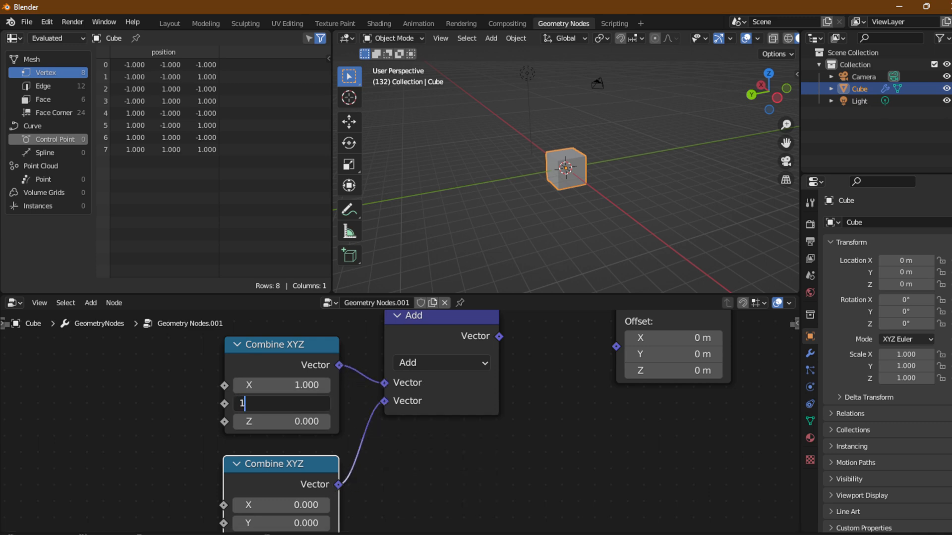
pyautogui.press('Tab')
pyautogui.write('1')
pyautogui.press('Return')
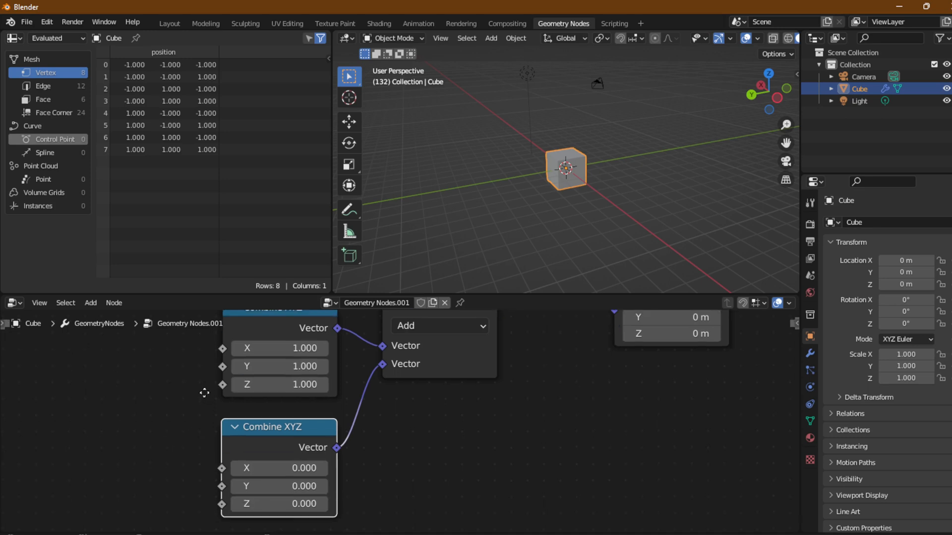
# Set the lower Combine XYZ node to X 2, Y 3 and Z 4
pyautogui.moveTo(208, 436); pyautogui.dragTo(218, 399, button='middle')
pyautogui.click(268, 463)
pyautogui.write('2')
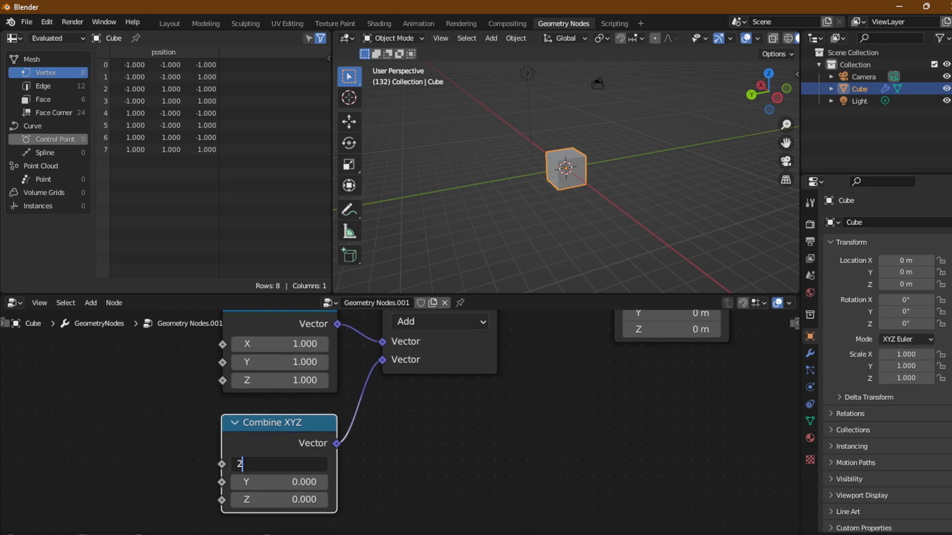
pyautogui.press('Return')
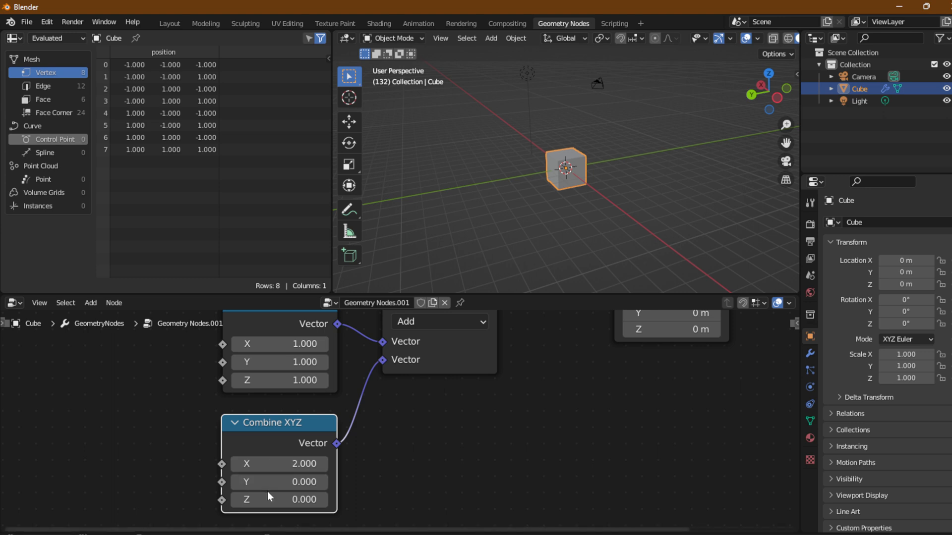
pyautogui.click(268, 498)
pyautogui.click(280, 479)
pyautogui.click(280, 480)
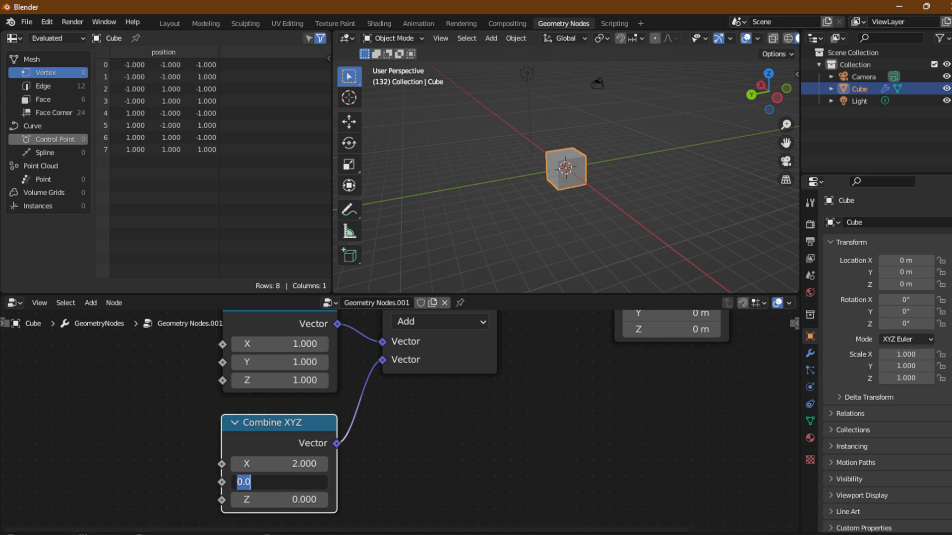
pyautogui.write('3')
pyautogui.click(274, 495)
pyautogui.click(274, 496)
pyautogui.write('4')
pyautogui.press('Return')
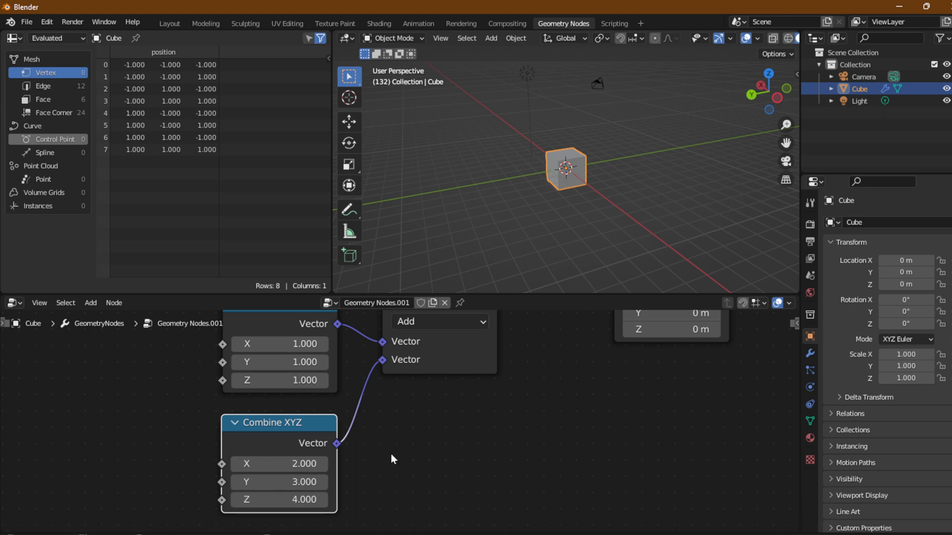
# Connect the Add node's Vector output to the Offset input of the Set Position node
pyautogui.scroll(-2, 399, 421)
pyautogui.moveTo(470, 329); pyautogui.dragTo(556, 337)
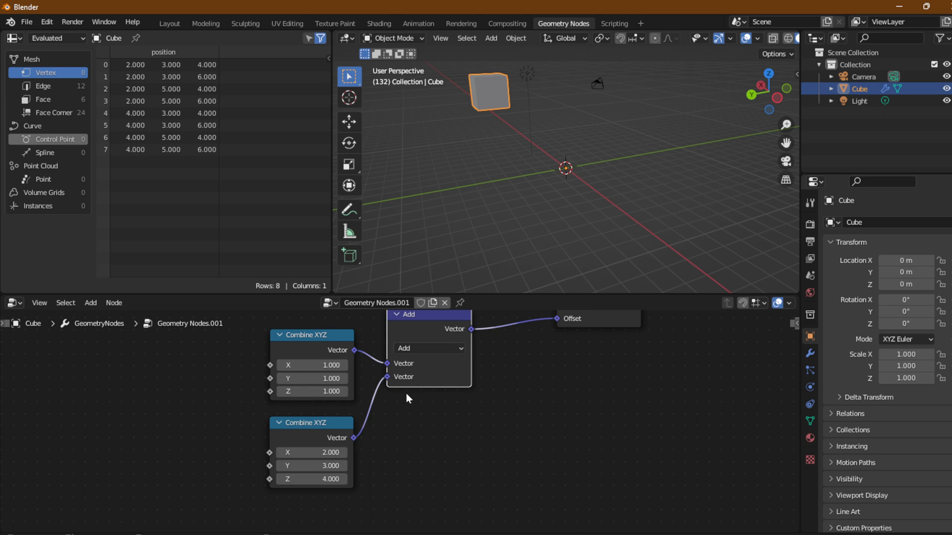
# Maximize the node editor and annotate an opening bracket with the column 1, 1, 1 in the empty space beside the nodes
pyautogui.hotkey('ctrl', 'space')
pyautogui.moveTo(293, 196); pyautogui.dragTo(552, 253, button='middle')
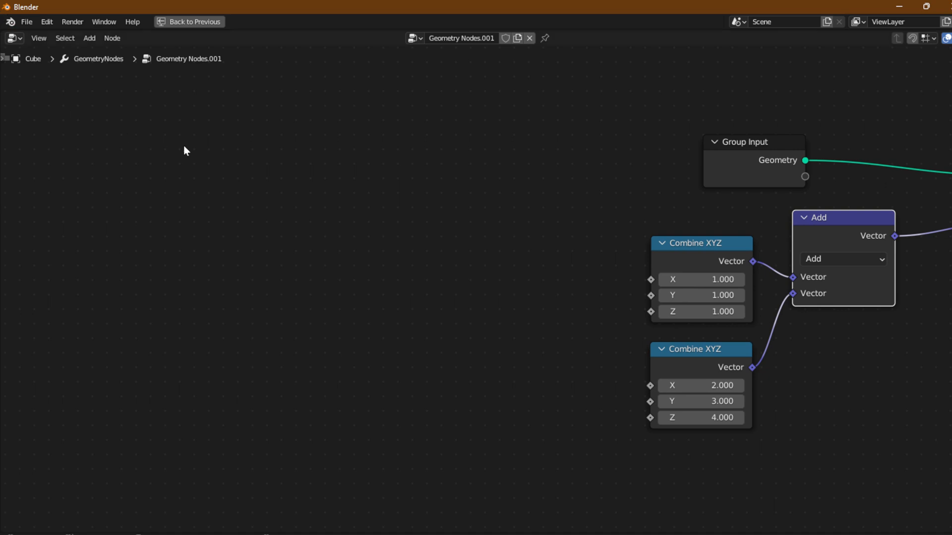
pyautogui.press('t')
pyautogui.click(16, 85)
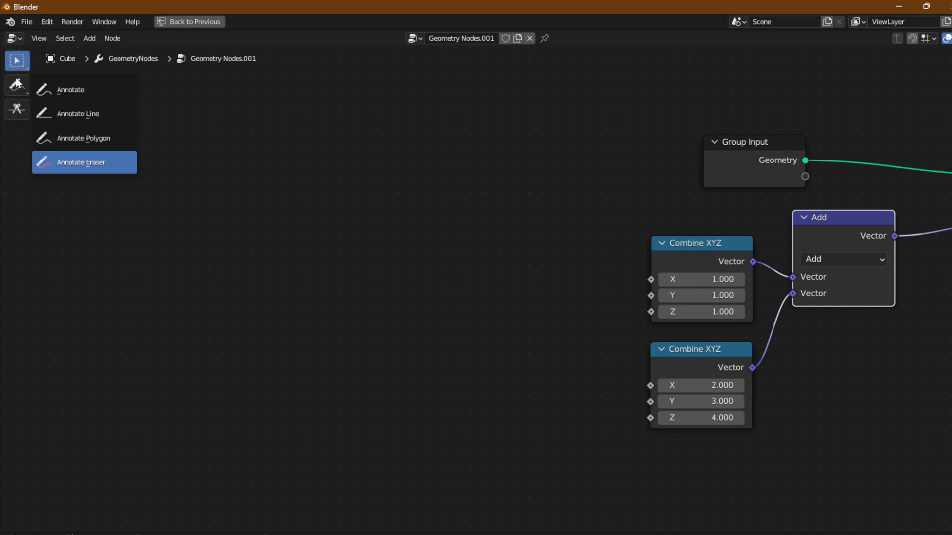
pyautogui.moveTo(17, 85); pyautogui.dragTo(102, 85)
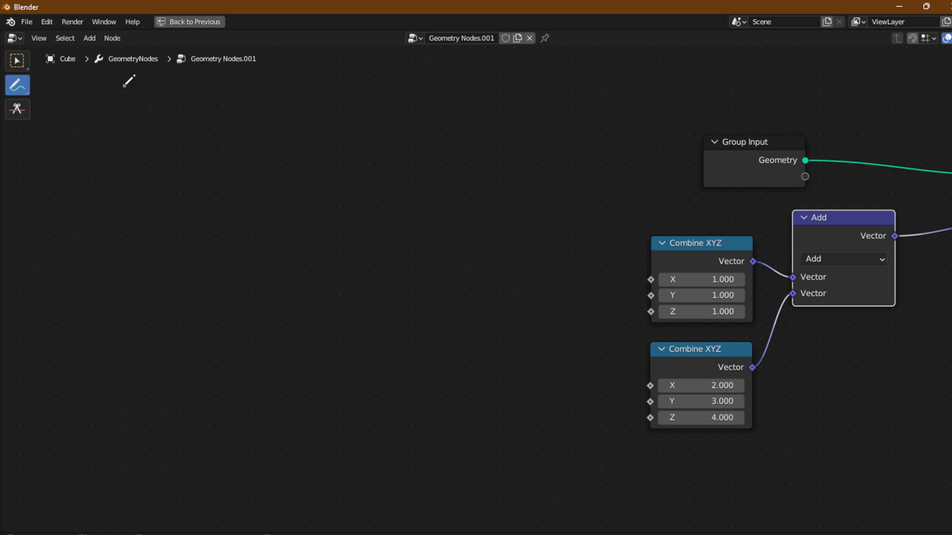
pyautogui.moveTo(124, 86)
pyautogui.mouseDown()
pyautogui.moveTo(111, 159)
pyautogui.moveTo(119, 196)
pyautogui.mouseUp()
pyautogui.moveTo(136, 95); pyautogui.dragTo(149, 96)
pyautogui.moveTo(146, 134)
pyautogui.mouseDown()
pyautogui.moveTo(157, 126)
pyautogui.moveTo(155, 135)
pyautogui.mouseUp()
pyautogui.moveTo(147, 173); pyautogui.dragTo(168, 180)
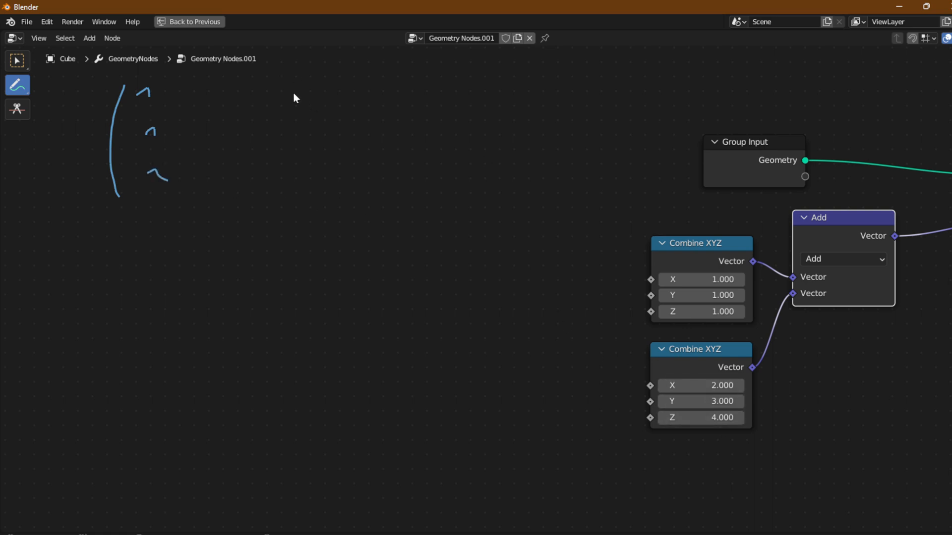
# Handwrite the second vector as a column 2, 3, 4 and label the rows X, Y and Z
pyautogui.moveTo(281, 87)
pyautogui.mouseDown()
pyautogui.moveTo(308, 109)
pyautogui.moveTo(298, 144)
pyautogui.moveTo(304, 182)
pyautogui.moveTo(350, 168)
pyautogui.mouseUp()
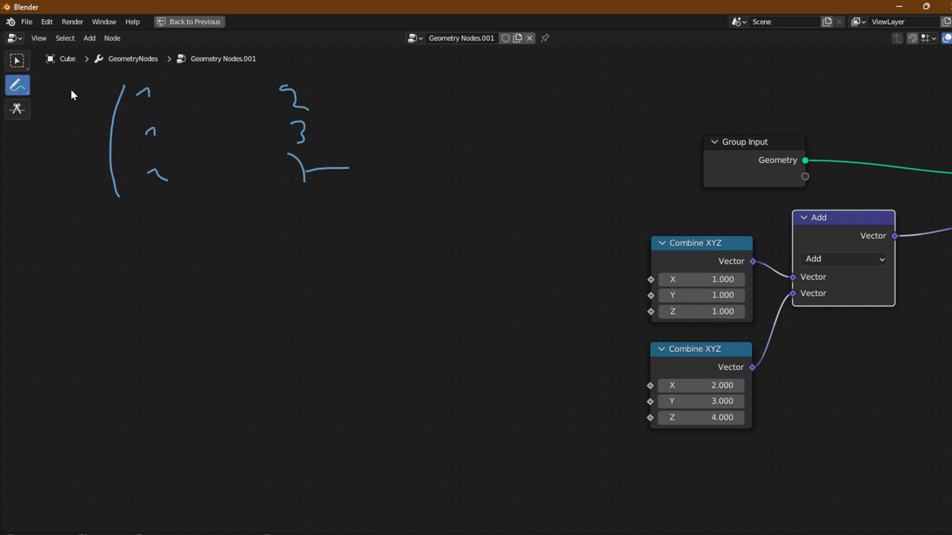
pyautogui.moveTo(69, 90)
pyautogui.mouseDown()
pyautogui.moveTo(77, 101)
pyautogui.moveTo(58, 116)
pyautogui.moveTo(71, 122)
pyautogui.moveTo(63, 132)
pyautogui.mouseUp()
pyautogui.moveTo(58, 162)
pyautogui.mouseDown()
pyautogui.moveTo(64, 181)
pyautogui.moveTo(82, 183)
pyautogui.mouseUp()
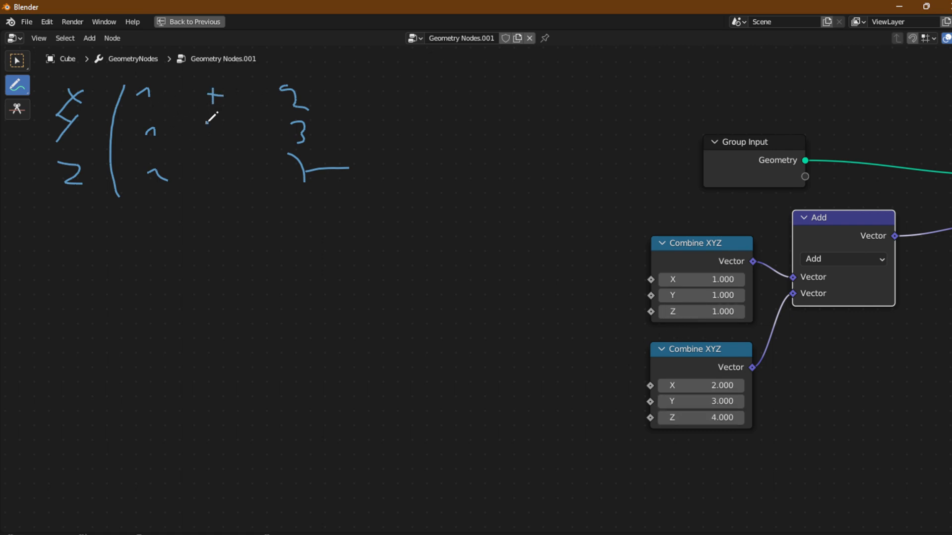
# Complete the handwritten addition with plus signs and an arrow leading to a bracketed result column 3, 4, 5
pyautogui.moveTo(217, 122); pyautogui.dragTo(228, 172)
pyautogui.moveTo(391, 85); pyautogui.dragTo(414, 183)
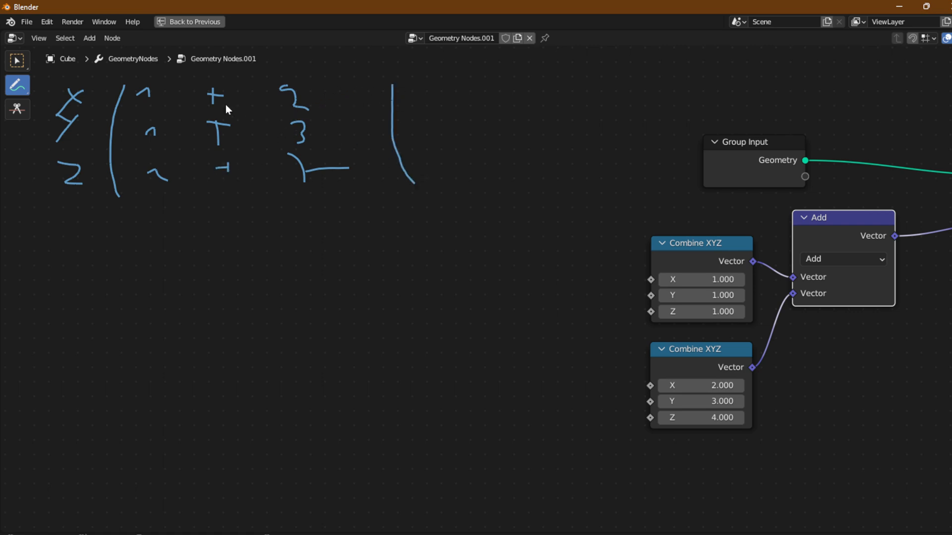
pyautogui.moveTo(332, 128)
pyautogui.mouseDown()
pyautogui.moveTo(358, 128)
pyautogui.moveTo(363, 148)
pyautogui.mouseUp()
pyautogui.moveTo(429, 82)
pyautogui.mouseDown()
pyautogui.moveTo(438, 80)
pyautogui.moveTo(442, 103)
pyautogui.moveTo(429, 139)
pyautogui.moveTo(448, 140)
pyautogui.mouseUp()
pyautogui.moveTo(440, 128); pyautogui.dragTo(444, 168)
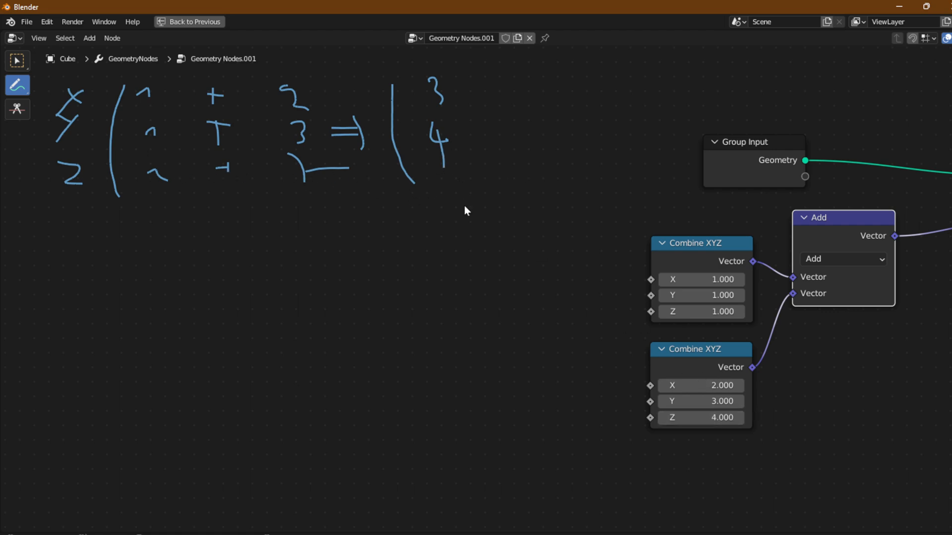
pyautogui.click(419, 180)
pyautogui.moveTo(431, 174)
pyautogui.mouseDown()
pyautogui.moveTo(430, 206)
pyautogui.moveTo(430, 162)
pyautogui.moveTo(454, 162)
pyautogui.mouseUp()
# Restore the full layout and compare the cube's offset in the left and back views with the handwritten sum and node values
pyautogui.hotkey('ctrl', 'space')
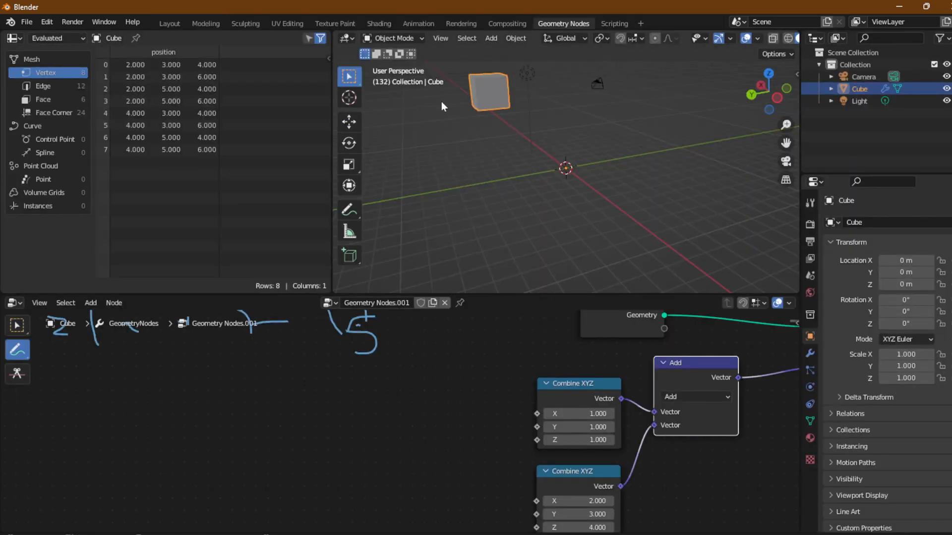
pyautogui.moveTo(410, 360)
pyautogui.mouseDown(button='middle')
pyautogui.moveTo(402, 488)
pyautogui.moveTo(390, 470)
pyautogui.mouseUp(button='middle')
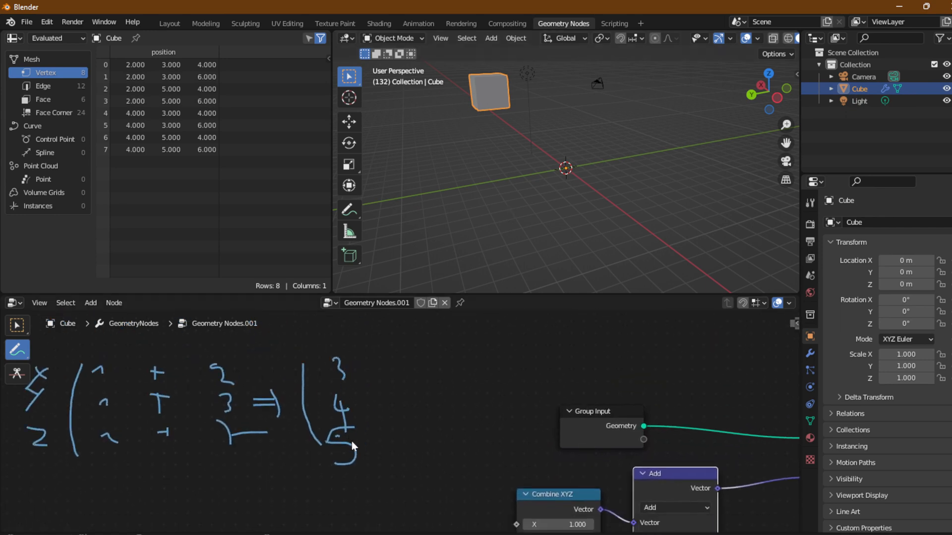
pyautogui.click(777, 95)
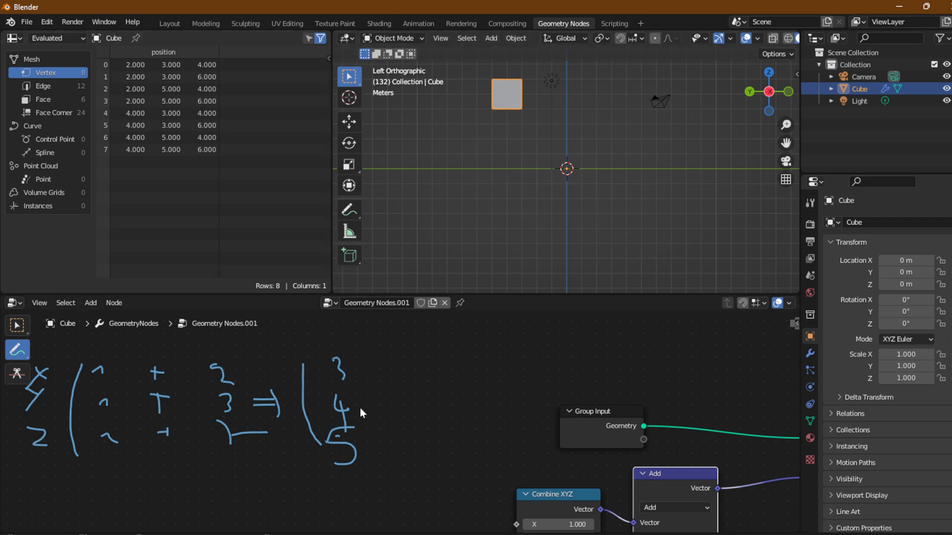
pyautogui.click(746, 94)
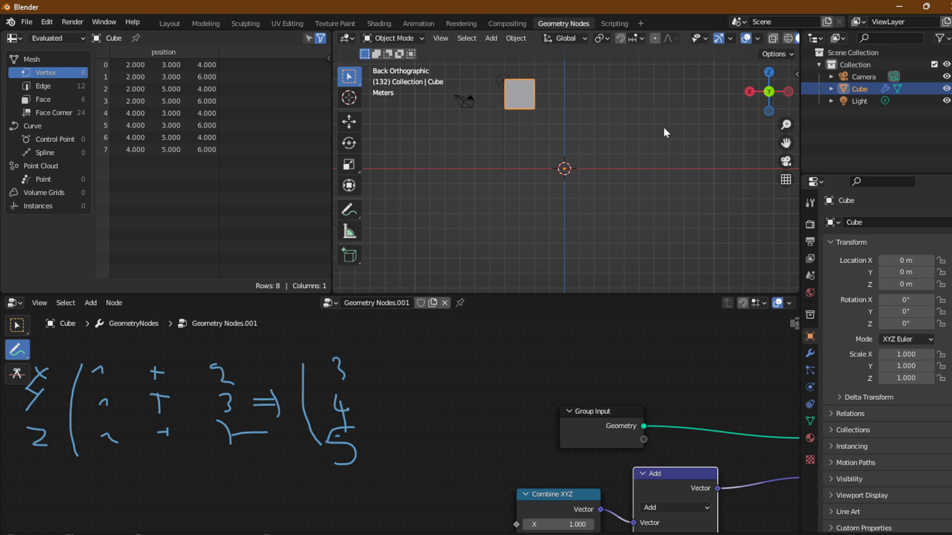
pyautogui.moveTo(694, 121); pyautogui.dragTo(715, 165, button='middle')
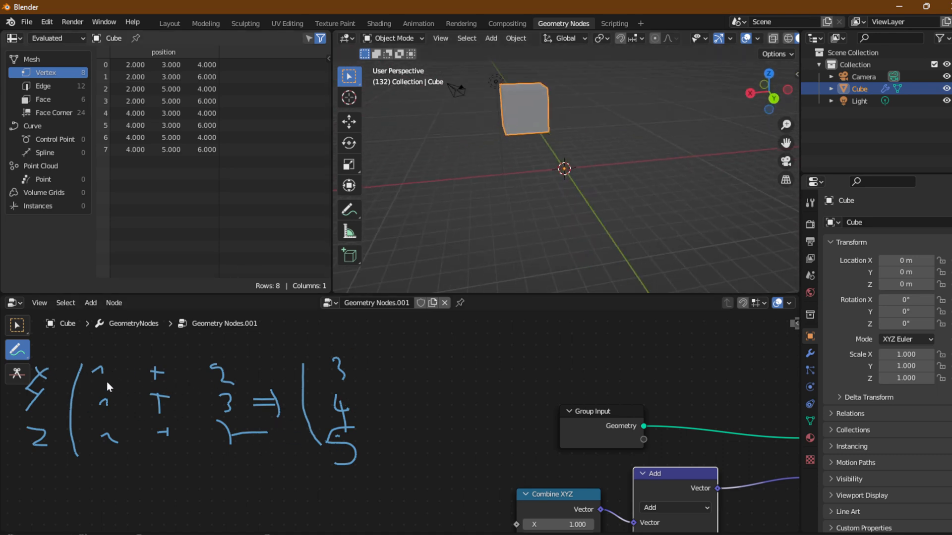
pyautogui.moveTo(525, 459); pyautogui.dragTo(508, 358, button='middle')
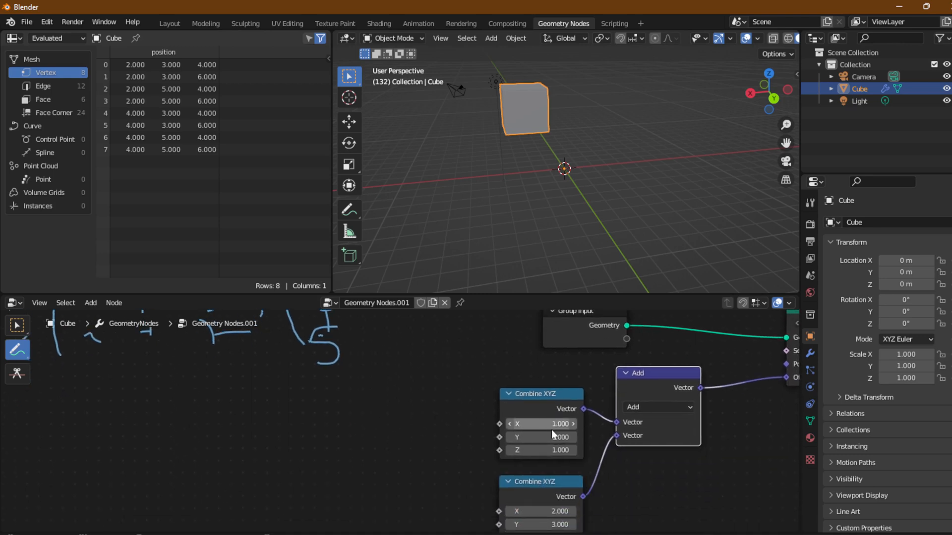
pyautogui.moveTo(466, 440)
pyautogui.mouseDown(button='middle')
pyautogui.moveTo(474, 502)
pyautogui.moveTo(419, 373)
pyautogui.moveTo(477, 506)
pyautogui.mouseUp(button='middle')
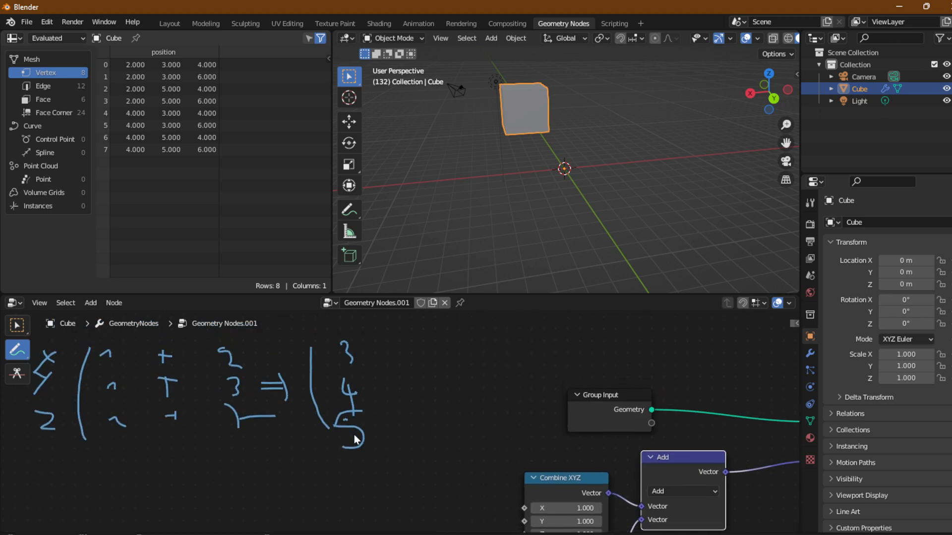
pyautogui.moveTo(355, 439); pyautogui.dragTo(439, 450, button='middle')
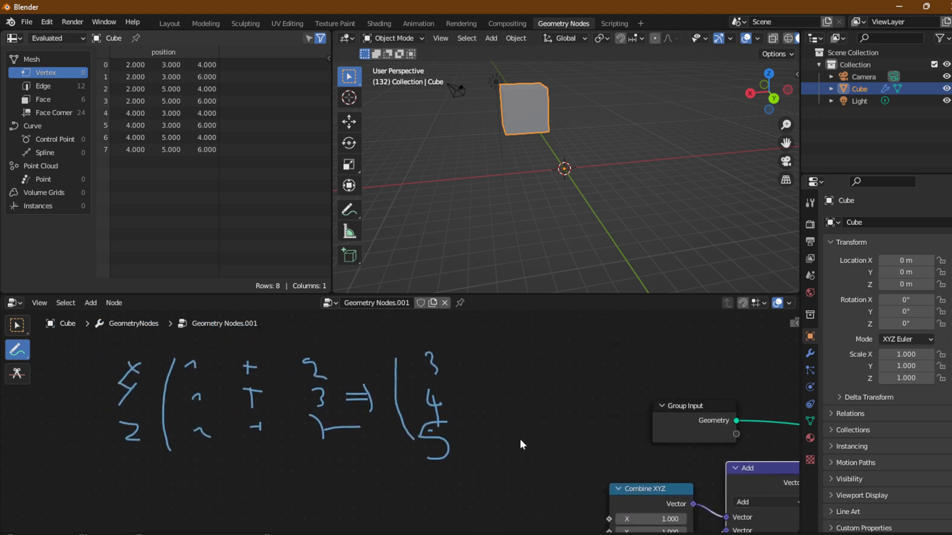
pyautogui.moveTo(521, 444)
pyautogui.mouseDown(button='middle')
pyautogui.moveTo(450, 397)
pyautogui.moveTo(365, 516)
pyautogui.moveTo(350, 492)
pyautogui.mouseUp(button='middle')
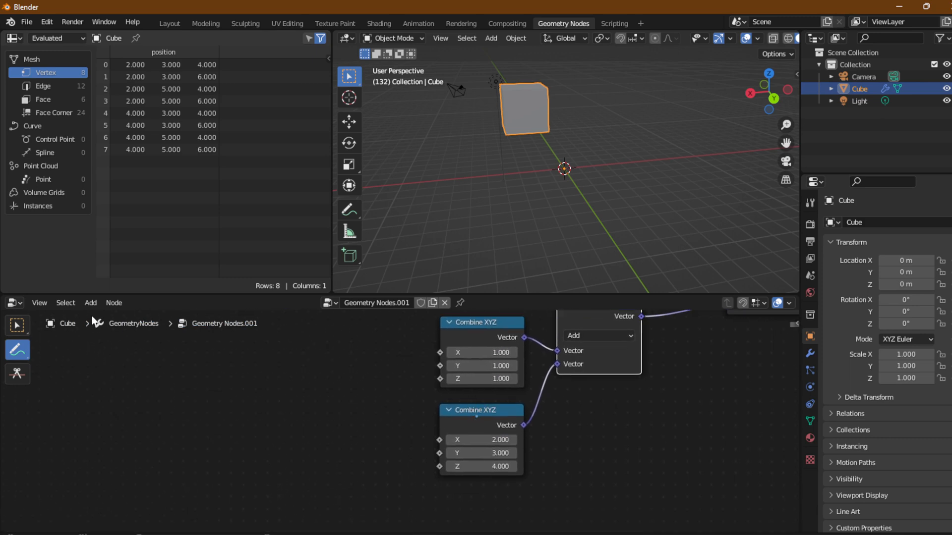
# Return to the selection tool and delete the lower Combine XYZ node
pyautogui.click(20, 330)
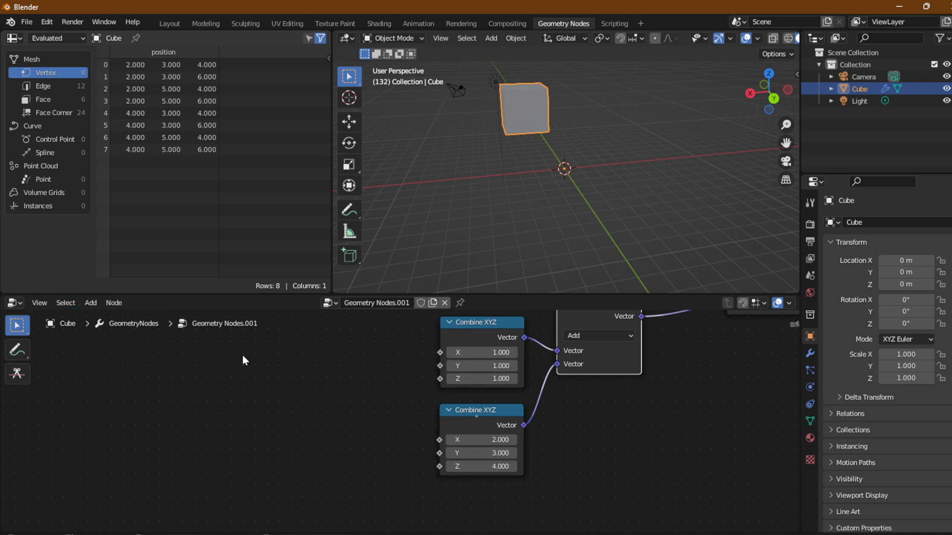
pyautogui.click(473, 418)
pyautogui.press('x')
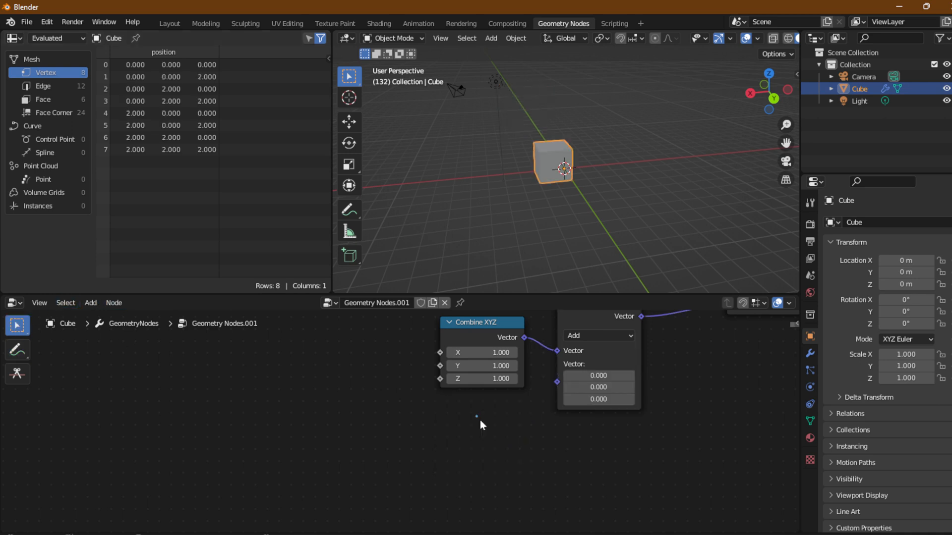
# Add a Value node set to 2 below the Combine XYZ node and connect it to the Add node's second Vector input
pyautogui.click(89, 303)
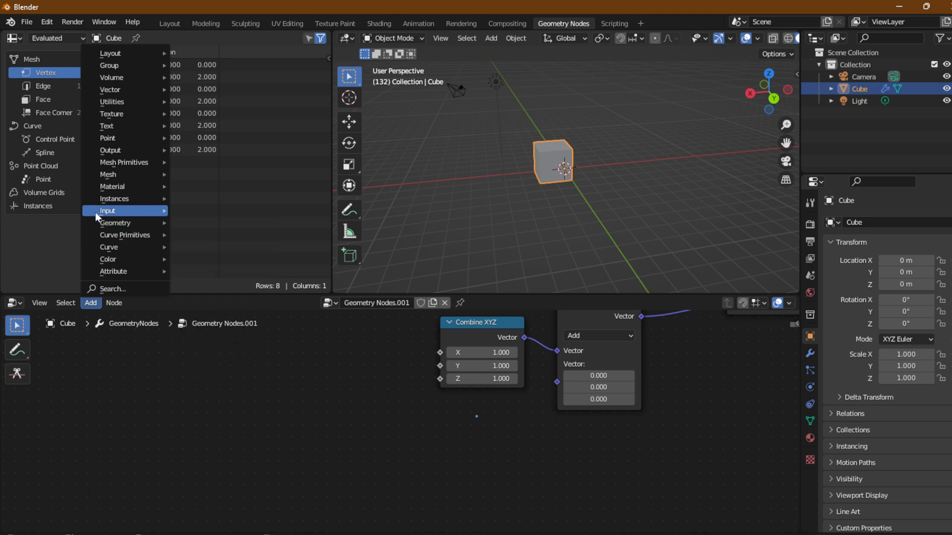
pyautogui.moveTo(95, 212)
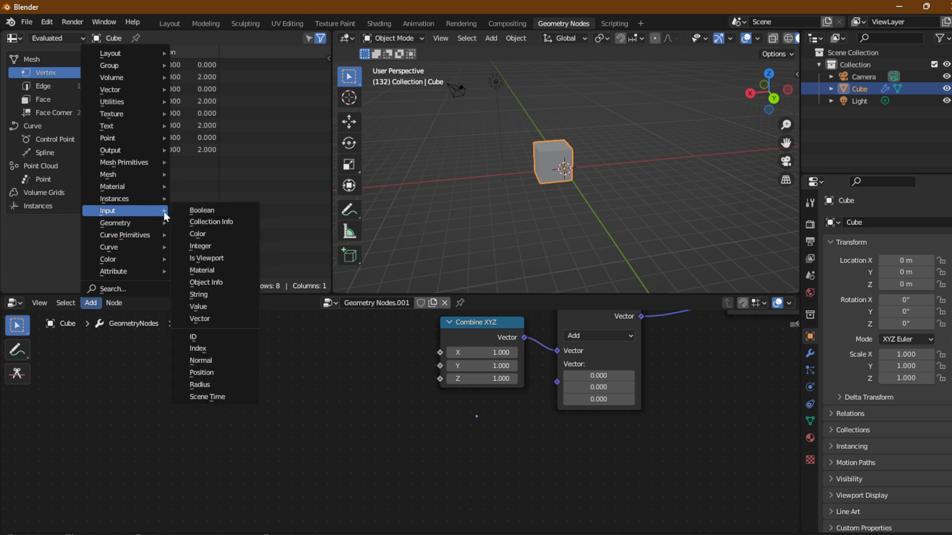
pyautogui.click(224, 307)
pyautogui.click(418, 404)
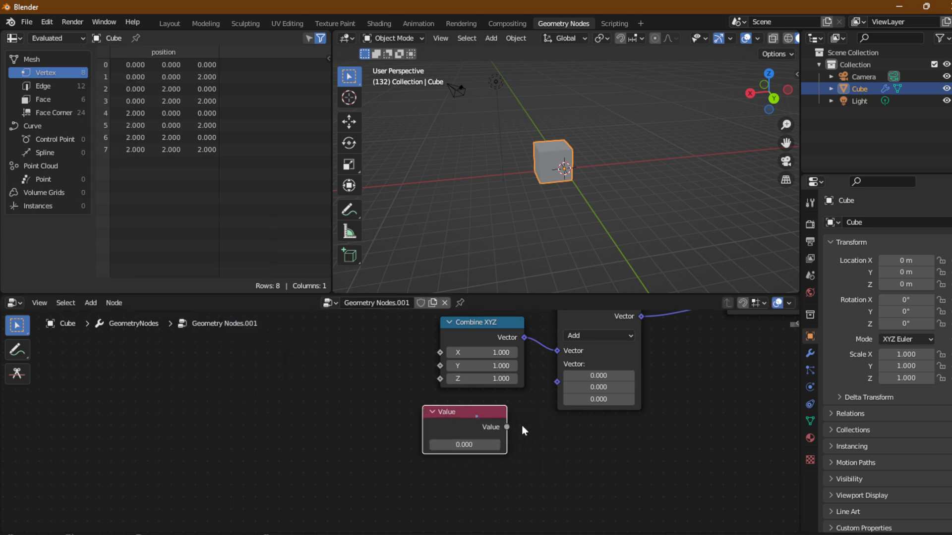
pyautogui.click(468, 446)
pyautogui.write('2')
pyautogui.press('Return')
pyautogui.moveTo(507, 428); pyautogui.dragTo(555, 382)
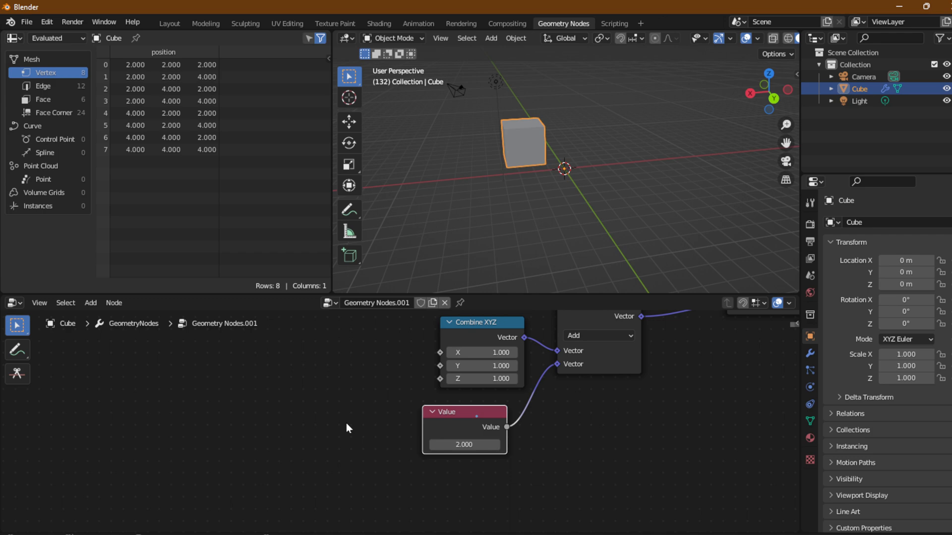
# Erase the handwritten second column, arrow and result column with the Annotate Eraser in the maximized node editor
pyautogui.hotkey('ctrl', 'space')
pyautogui.moveTo(290, 217)
pyautogui.mouseDown(button='middle')
pyautogui.moveTo(345, 363)
pyautogui.moveTo(407, 390)
pyautogui.mouseUp(button='middle')
pyautogui.moveTo(20, 85)
pyautogui.mouseDown()
pyautogui.moveTo(60, 119)
pyautogui.moveTo(85, 163)
pyautogui.mouseUp()
pyautogui.moveTo(262, 191)
pyautogui.mouseDown()
pyautogui.moveTo(300, 211)
pyautogui.moveTo(425, 168)
pyautogui.moveTo(453, 329)
pyautogui.moveTo(461, 167)
pyautogui.mouseUp()
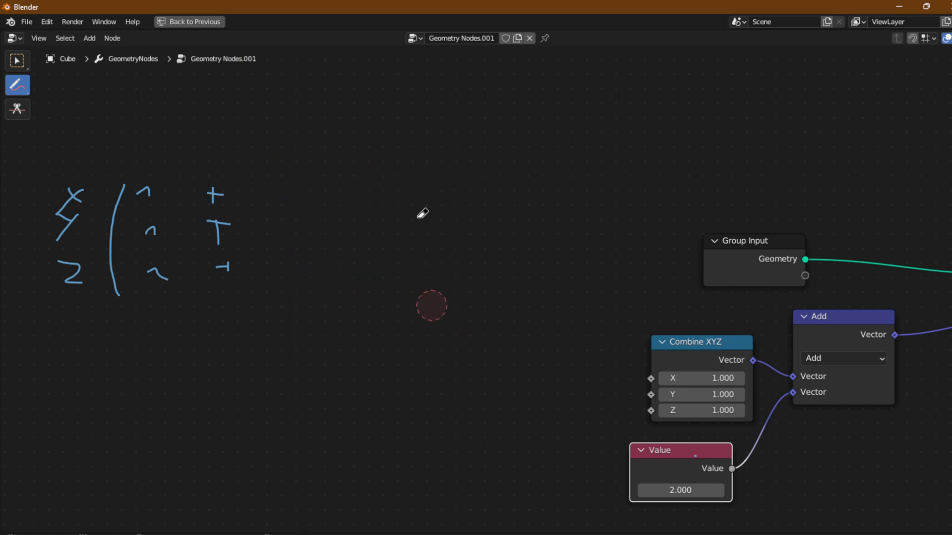
# Handwrite the second column as 2, 2, 2 with a closing bracket and the result column 3, 3, 3
pyautogui.moveTo(13, 86)
pyautogui.mouseDown()
pyautogui.moveTo(93, 127)
pyautogui.moveTo(114, 92)
pyautogui.mouseUp()
pyautogui.moveTo(293, 199)
pyautogui.mouseDown()
pyautogui.moveTo(304, 195)
pyautogui.moveTo(298, 214)
pyautogui.moveTo(311, 224)
pyautogui.mouseUp()
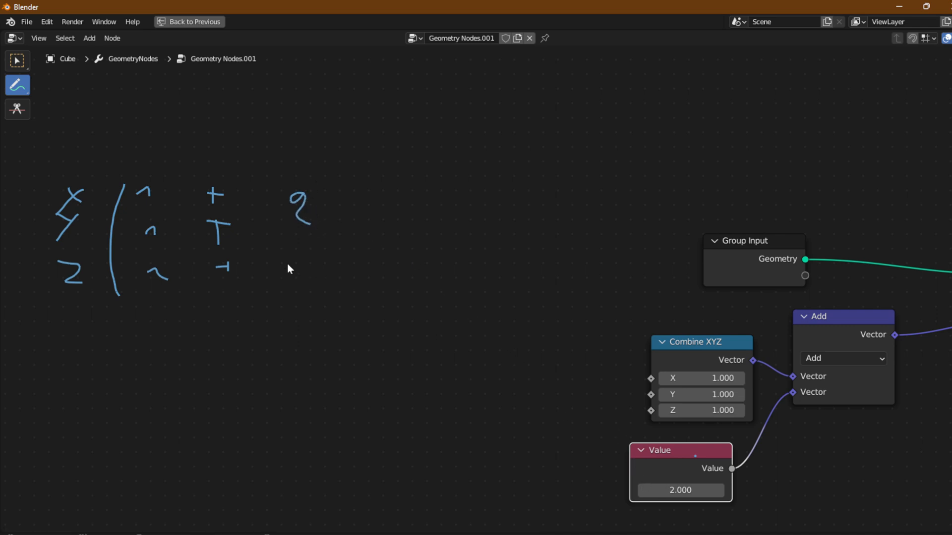
pyautogui.moveTo(300, 227)
pyautogui.mouseDown()
pyautogui.moveTo(311, 233)
pyautogui.moveTo(298, 246)
pyautogui.moveTo(324, 258)
pyautogui.moveTo(312, 267)
pyautogui.moveTo(317, 295)
pyautogui.mouseUp()
pyautogui.moveTo(329, 182)
pyautogui.mouseDown()
pyautogui.moveTo(381, 262)
pyautogui.moveTo(388, 305)
pyautogui.mouseUp()
pyautogui.moveTo(467, 178)
pyautogui.mouseDown()
pyautogui.moveTo(467, 259)
pyautogui.moveTo(484, 276)
pyautogui.moveTo(461, 302)
pyautogui.mouseUp()
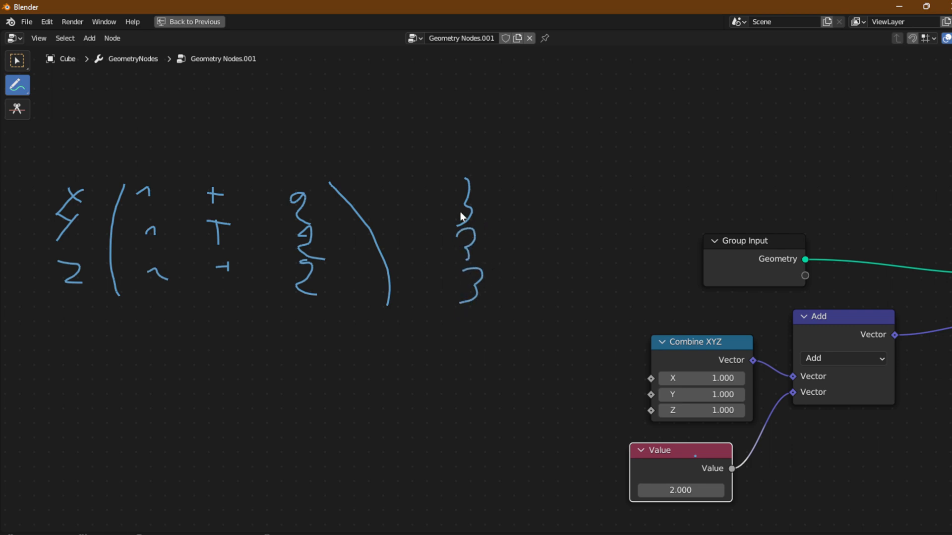
pyautogui.hotkey('alt', 'Tab')
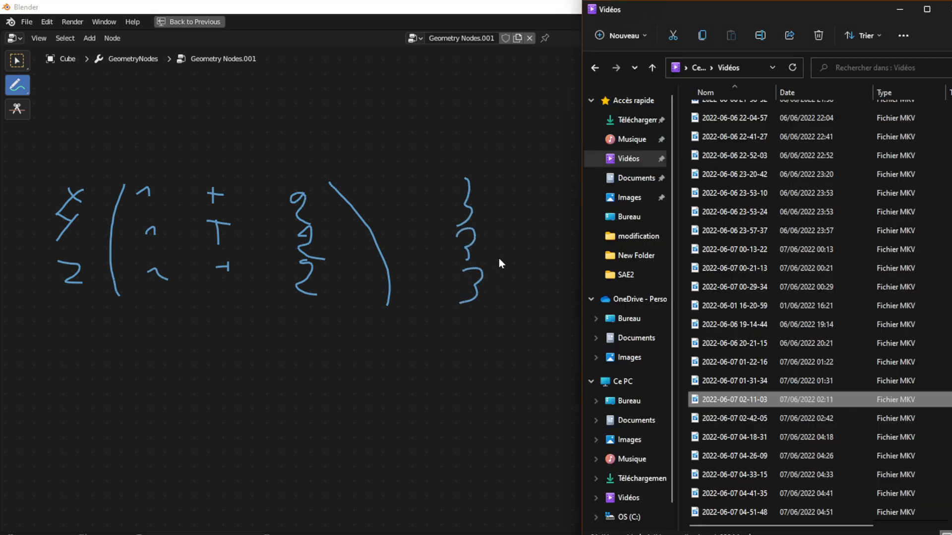
pyautogui.hotkey('alt', 'Tab')
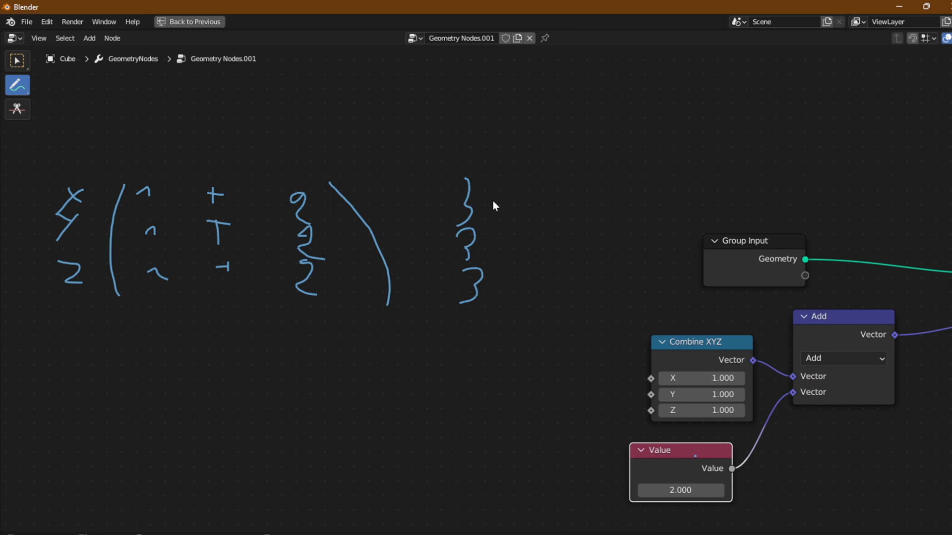
# Restore the full layout and change the Add node's operation to Subtract
pyautogui.hotkey('ctrl', 'space')
pyautogui.moveTo(513, 195); pyautogui.dragTo(555, 184, button='middle')
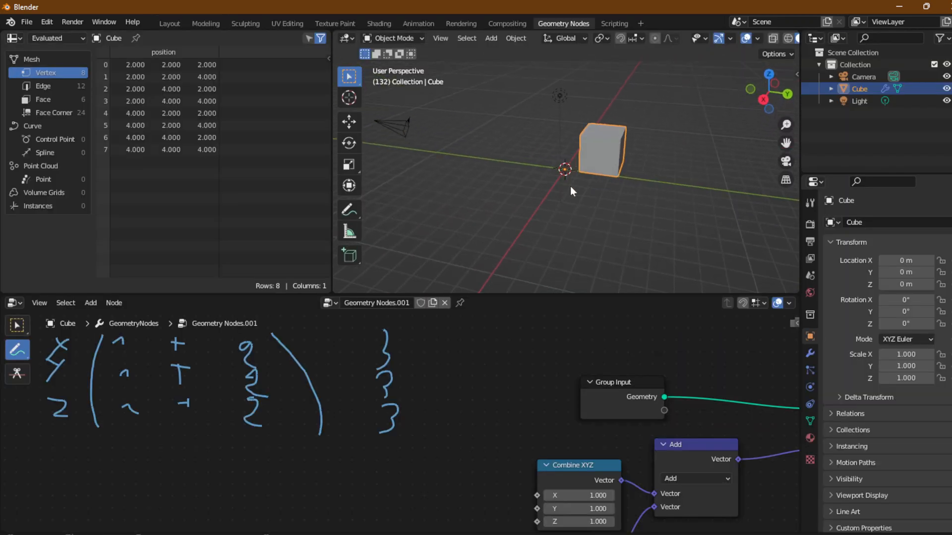
pyautogui.moveTo(515, 441); pyautogui.dragTo(494, 363, button='middle')
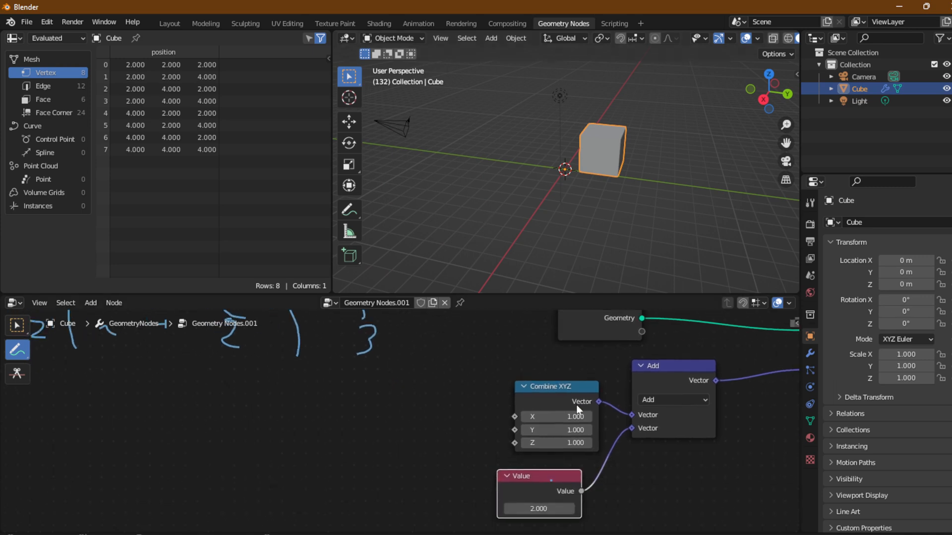
pyautogui.moveTo(390, 374); pyautogui.dragTo(410, 417, button='middle')
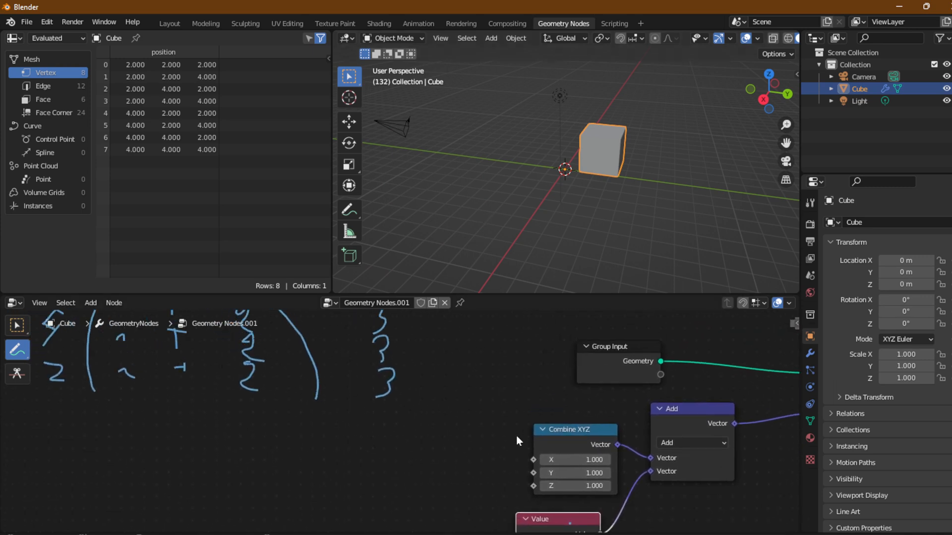
pyautogui.moveTo(516, 435); pyautogui.dragTo(498, 406, button='middle')
pyautogui.click(700, 411)
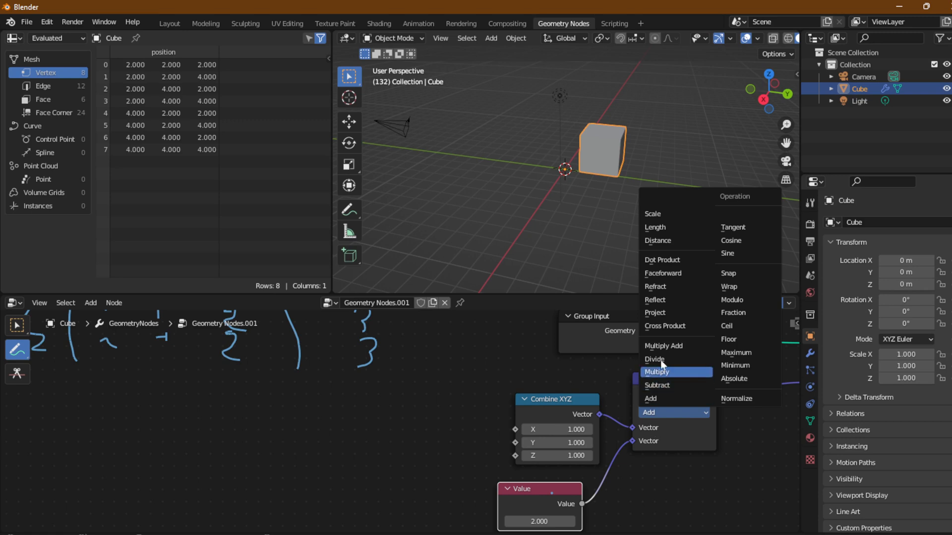
pyautogui.click(656, 386)
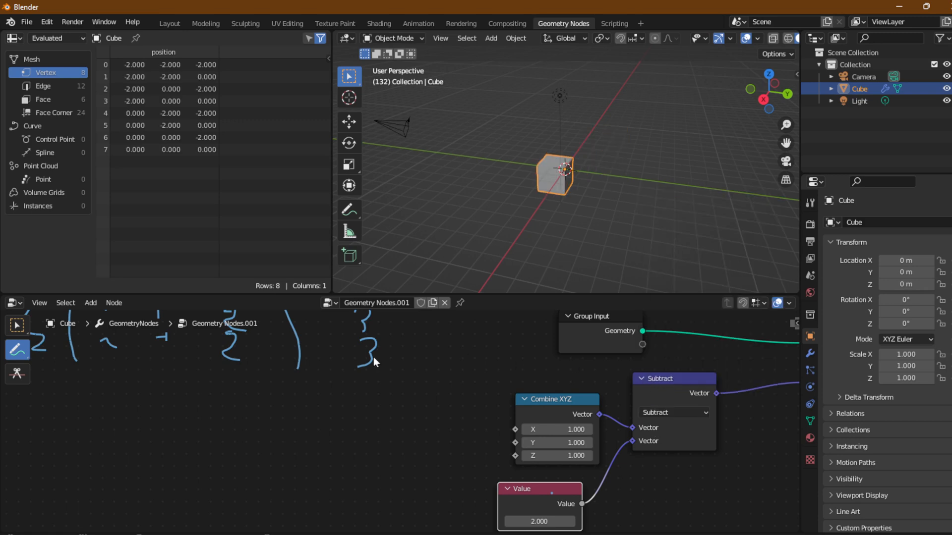
# Strike through the three plus signs in the handwritten vector calculation
pyautogui.moveTo(373, 357)
pyautogui.mouseDown(button='middle')
pyautogui.moveTo(436, 443)
pyautogui.moveTo(475, 434)
pyautogui.mouseUp(button='middle')
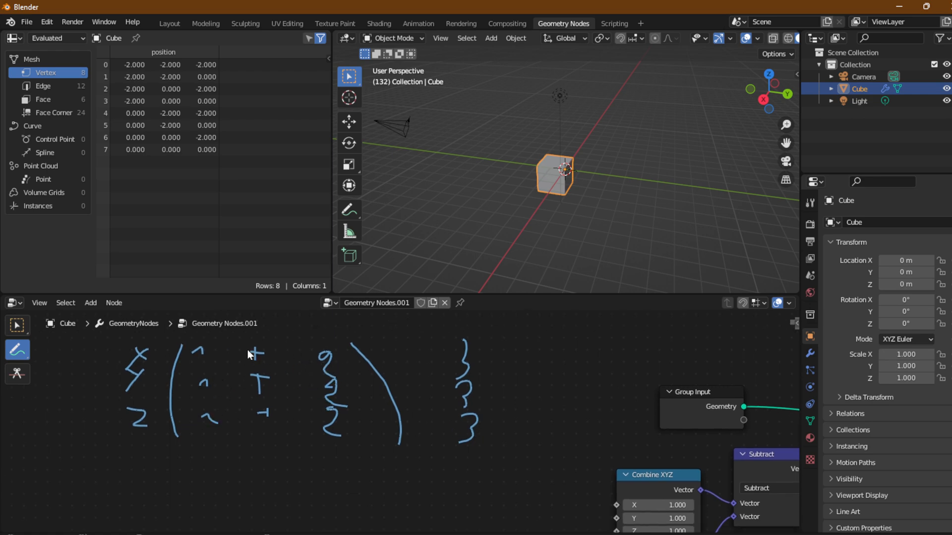
pyautogui.moveTo(248, 350)
pyautogui.mouseDown()
pyautogui.moveTo(290, 374)
pyautogui.moveTo(248, 376)
pyautogui.moveTo(262, 402)
pyautogui.mouseUp()
pyautogui.moveTo(251, 412)
pyautogui.mouseDown()
pyautogui.moveTo(272, 421)
pyautogui.moveTo(256, 425)
pyautogui.mouseUp()
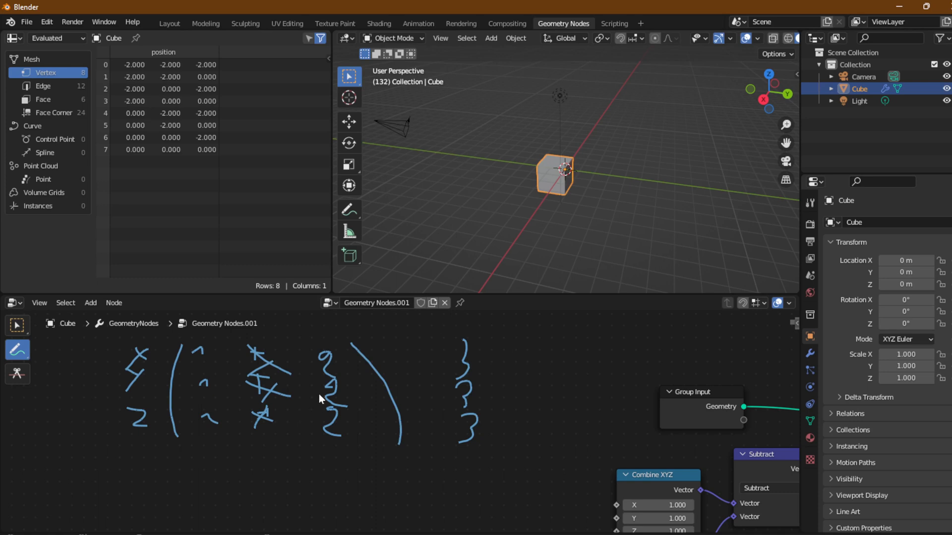
# Change the Subtract vector node's operation to Multiply
pyautogui.moveTo(520, 424)
pyautogui.mouseDown(button='middle')
pyautogui.moveTo(377, 358)
pyautogui.moveTo(328, 327)
pyautogui.moveTo(316, 300)
pyautogui.mouseUp(button='middle')
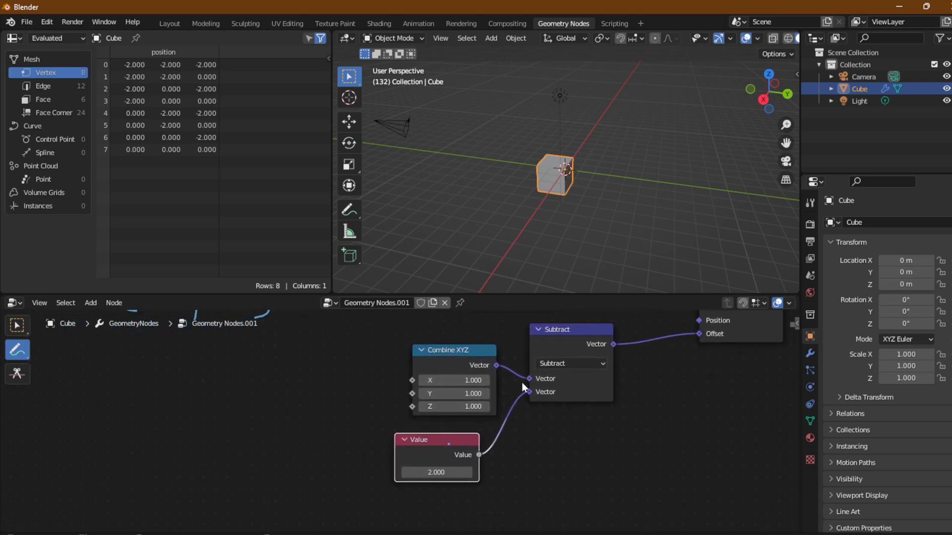
pyautogui.click(568, 363)
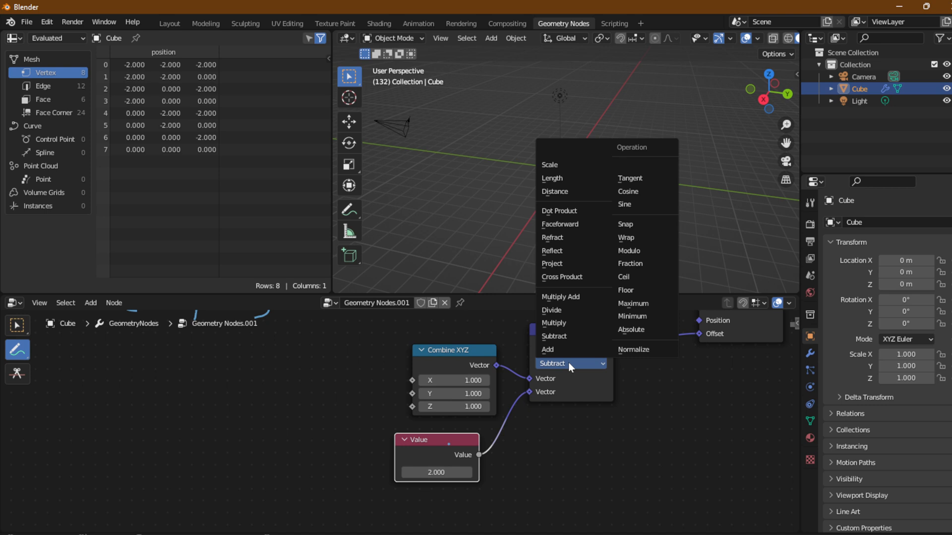
pyautogui.click(568, 322)
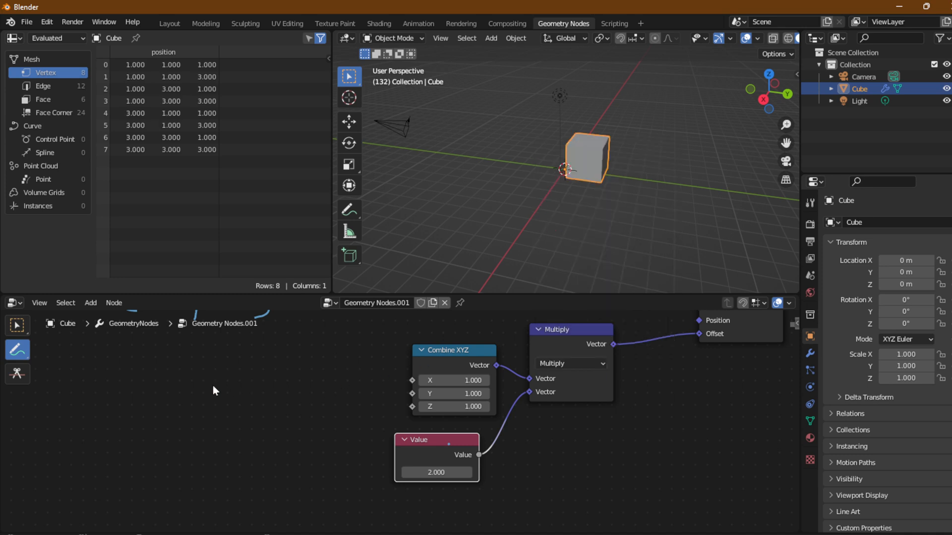
# Add a Math node set to Add and place it beside the Value node, below the Multiply node
pyautogui.scroll(-3, 212, 391)
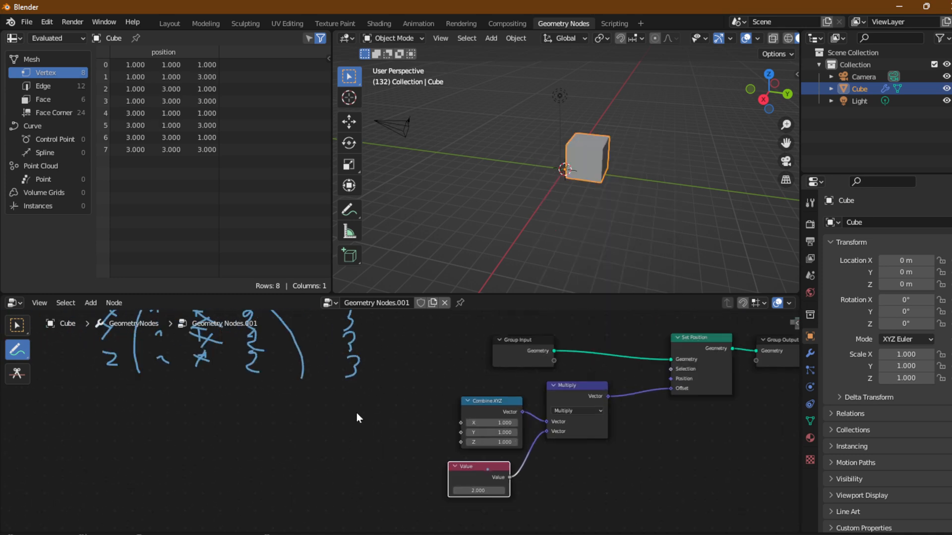
pyautogui.moveTo(357, 413)
pyautogui.mouseDown(button='middle')
pyautogui.moveTo(342, 477)
pyautogui.moveTo(343, 422)
pyautogui.mouseUp(button='middle')
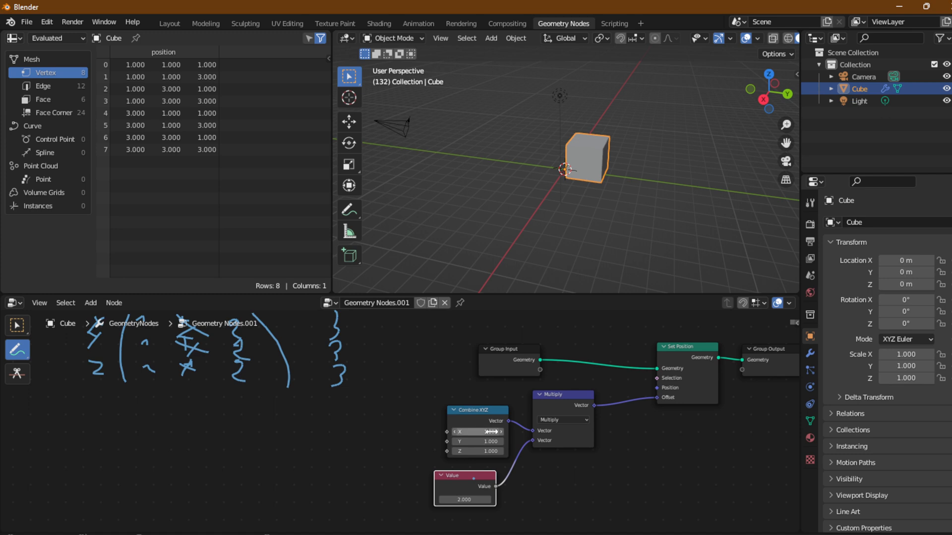
pyautogui.moveTo(524, 458); pyautogui.dragTo(367, 447, button='middle')
pyautogui.moveTo(321, 464); pyautogui.dragTo(342, 462)
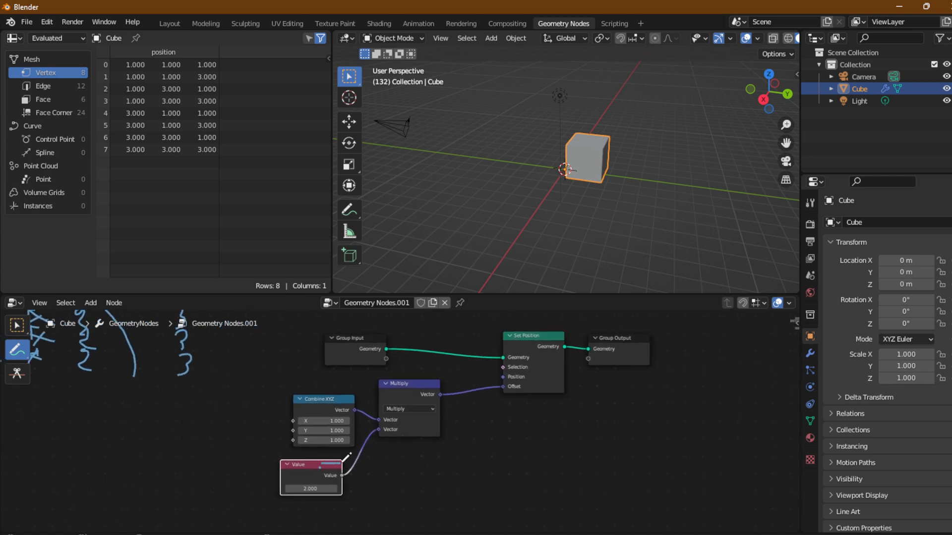
pyautogui.scroll(4, 361, 436)
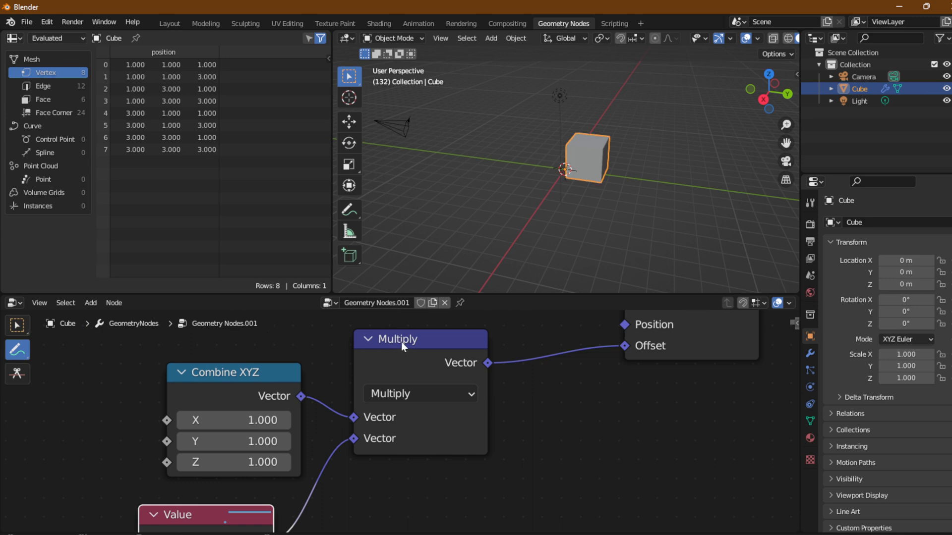
pyautogui.click(90, 302)
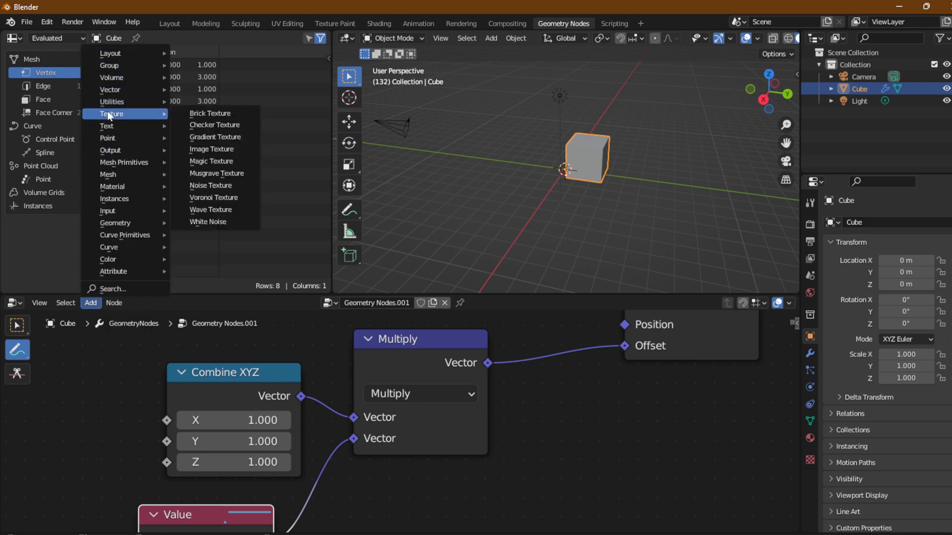
pyautogui.moveTo(165, 103)
pyautogui.click(230, 210)
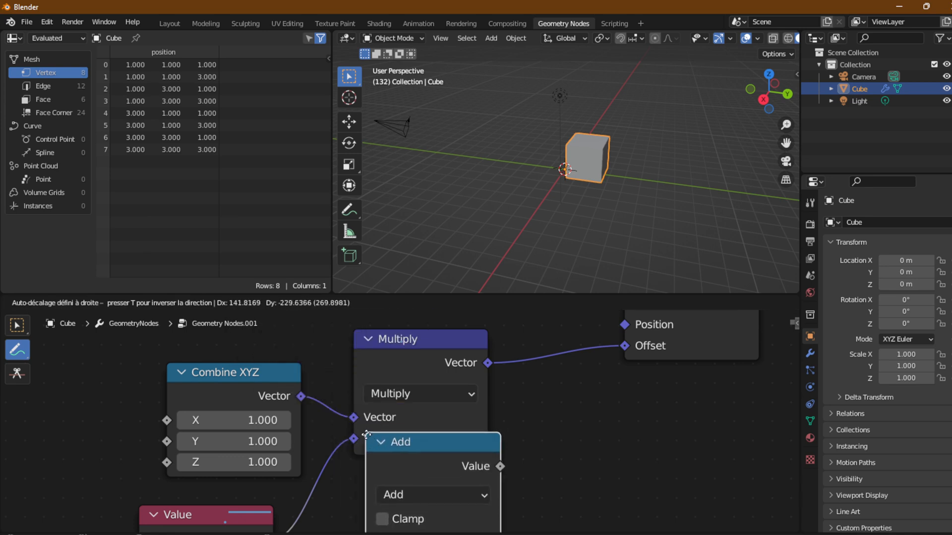
pyautogui.click(367, 475)
pyautogui.moveTo(544, 452); pyautogui.dragTo(536, 346, button='middle')
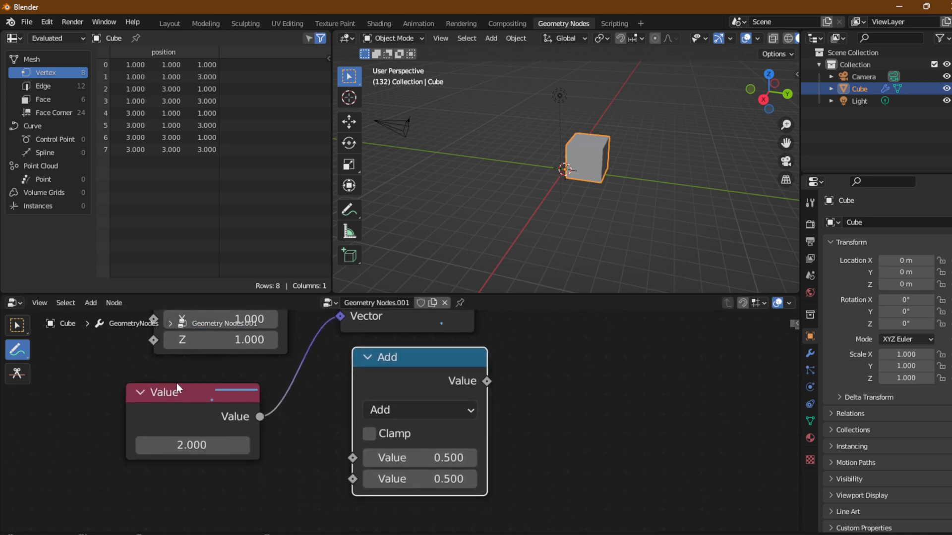
# Switch to the selection tool, move the Value node farther left, and insert the Add node into its link to Multiply
pyautogui.moveTo(176, 382); pyautogui.dragTo(218, 417, button='middle')
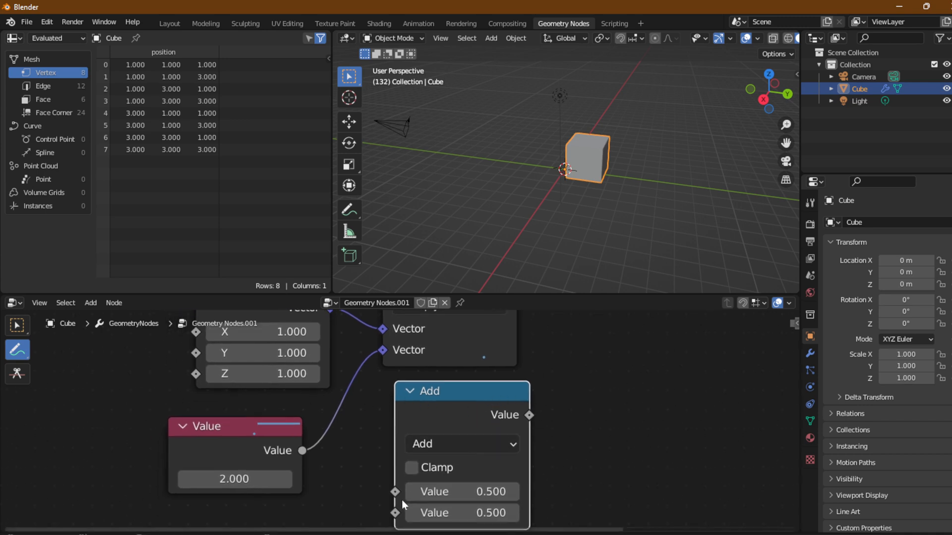
pyautogui.moveTo(276, 434); pyautogui.dragTo(167, 451)
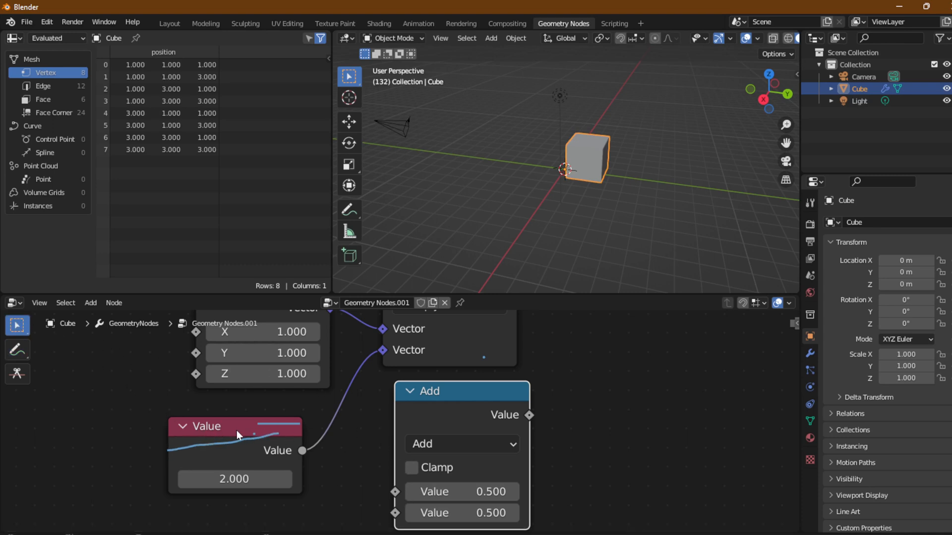
pyautogui.moveTo(237, 430); pyautogui.dragTo(42, 451)
pyautogui.moveTo(436, 417)
pyautogui.mouseDown()
pyautogui.moveTo(348, 433)
pyautogui.moveTo(10, 458)
pyautogui.moveTo(234, 397)
pyautogui.mouseUp()
pyautogui.moveTo(347, 472); pyautogui.dragTo(367, 420, button='middle')
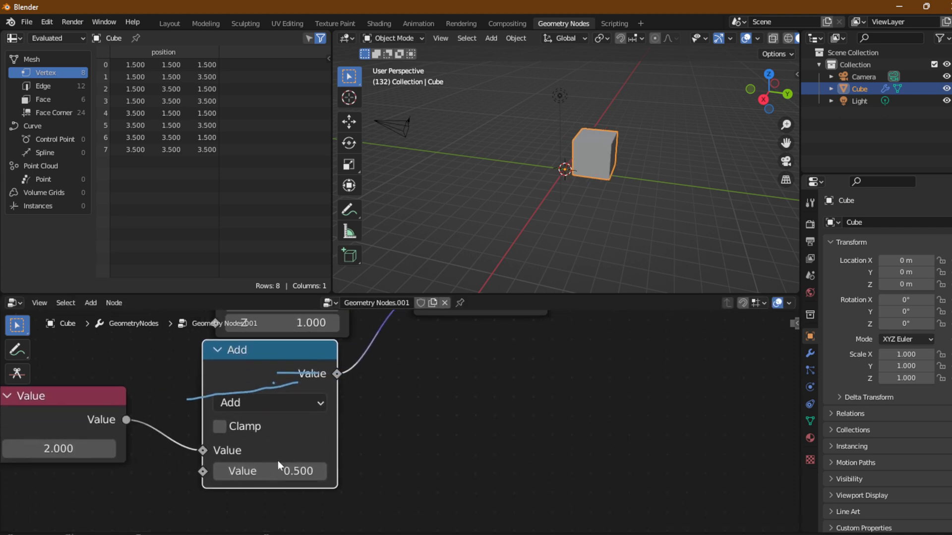
# Set the Add node's second value to 2 and move the Combine XYZ node left, clear of the Add node
pyautogui.click(275, 471)
pyautogui.write('2')
pyautogui.press('Return')
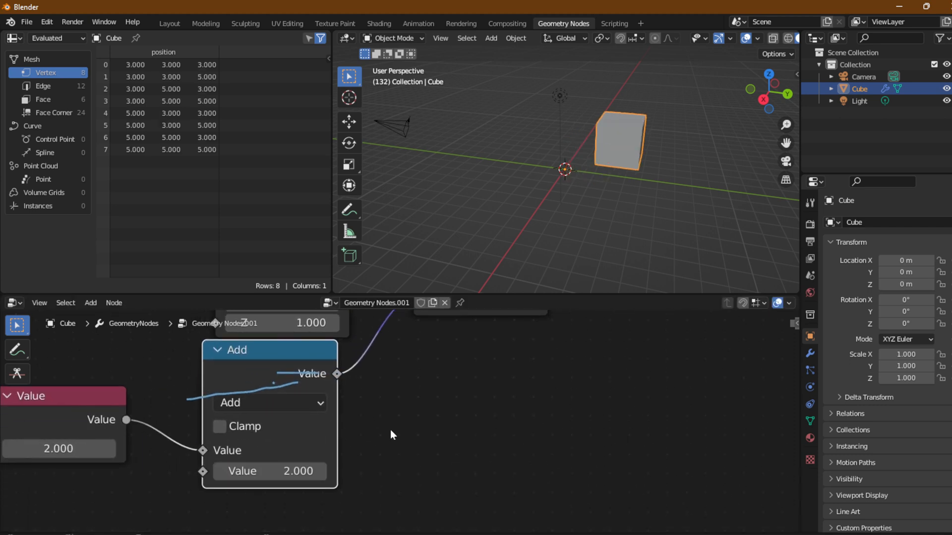
pyautogui.moveTo(353, 412); pyautogui.dragTo(366, 501, button='middle')
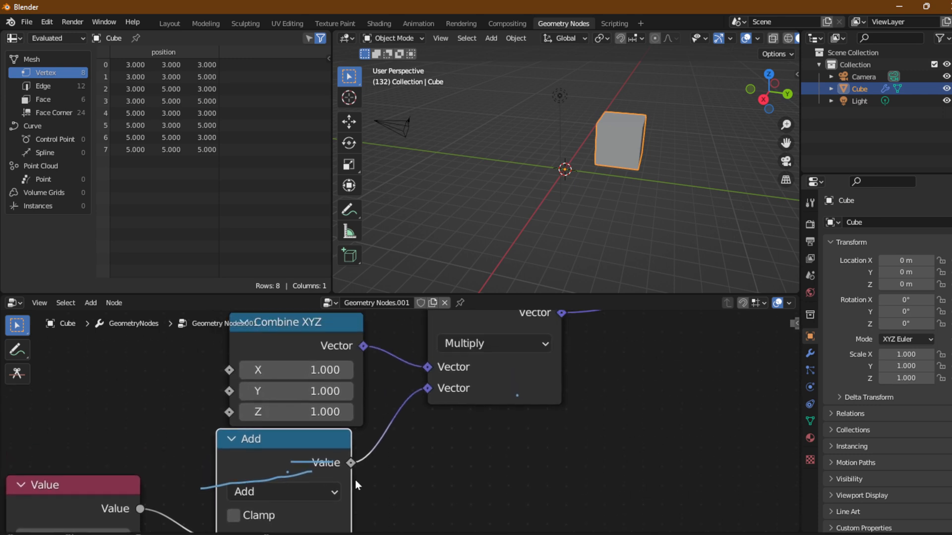
pyautogui.moveTo(329, 352); pyautogui.dragTo(155, 348)
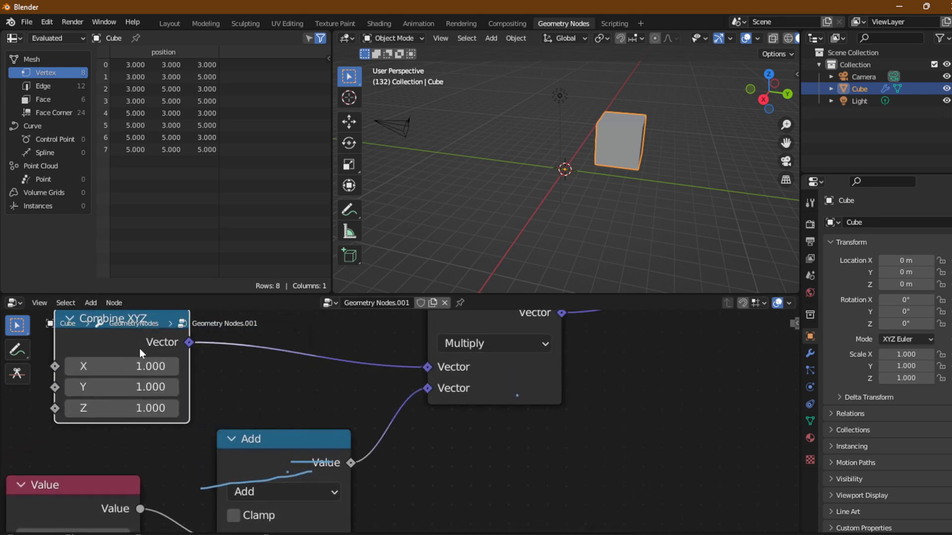
pyautogui.hotkey('ctrl', 'space')
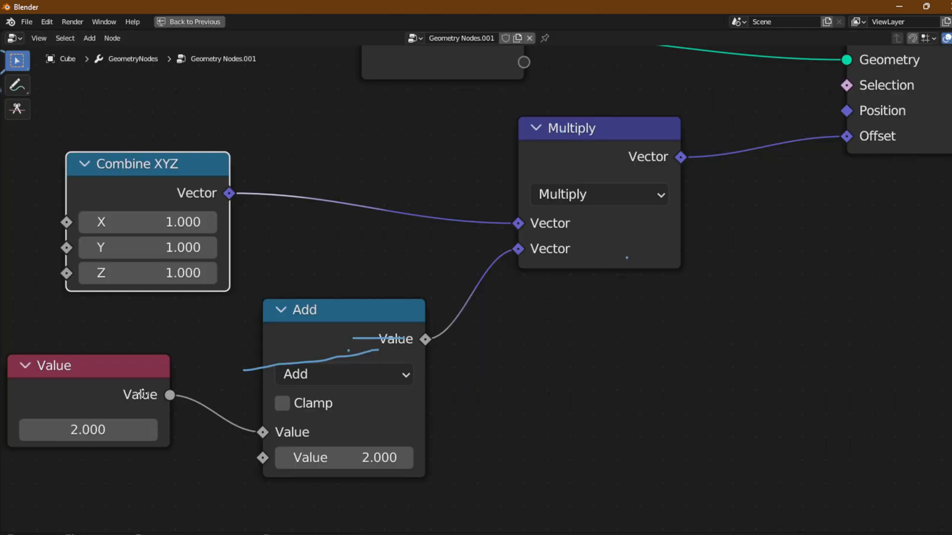
pyautogui.moveTo(169, 399); pyautogui.dragTo(619, 534, button='middle')
pyautogui.scroll(-1, 245, 136)
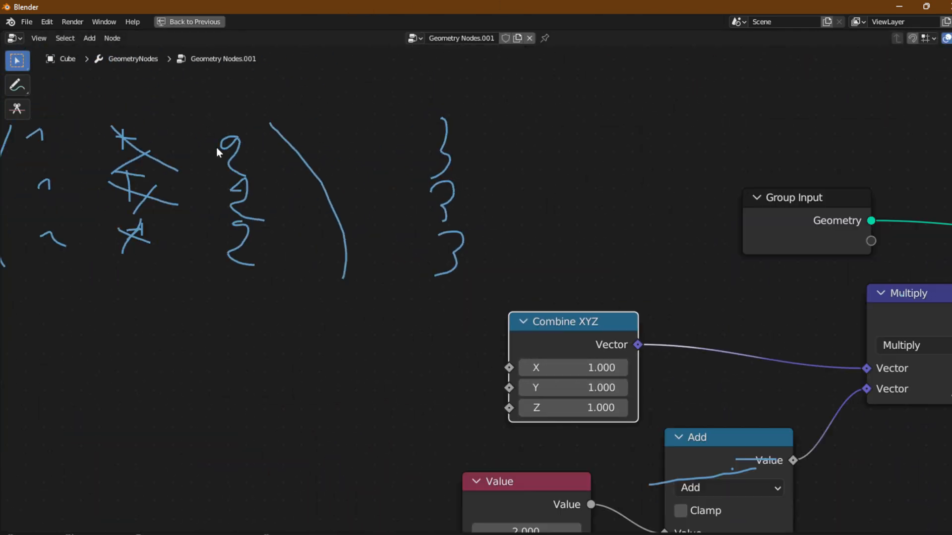
pyautogui.moveTo(466, 371); pyautogui.dragTo(446, 301, button='middle')
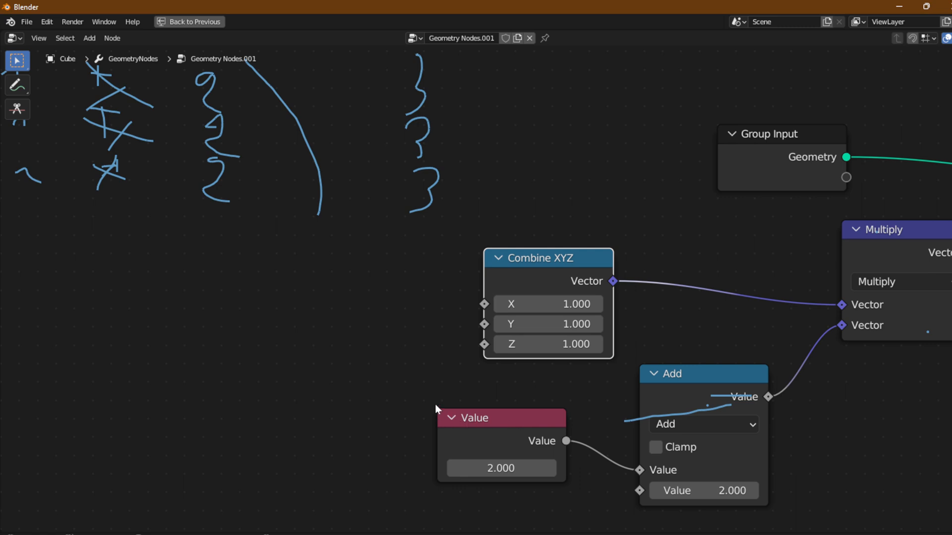
pyautogui.hotkey('ctrl', 'space')
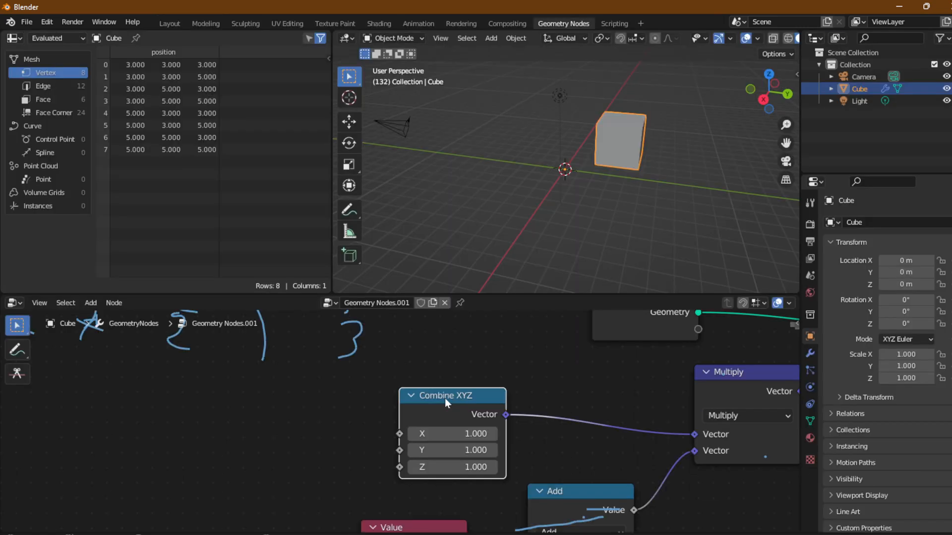
pyautogui.scroll(-5, 506, 411)
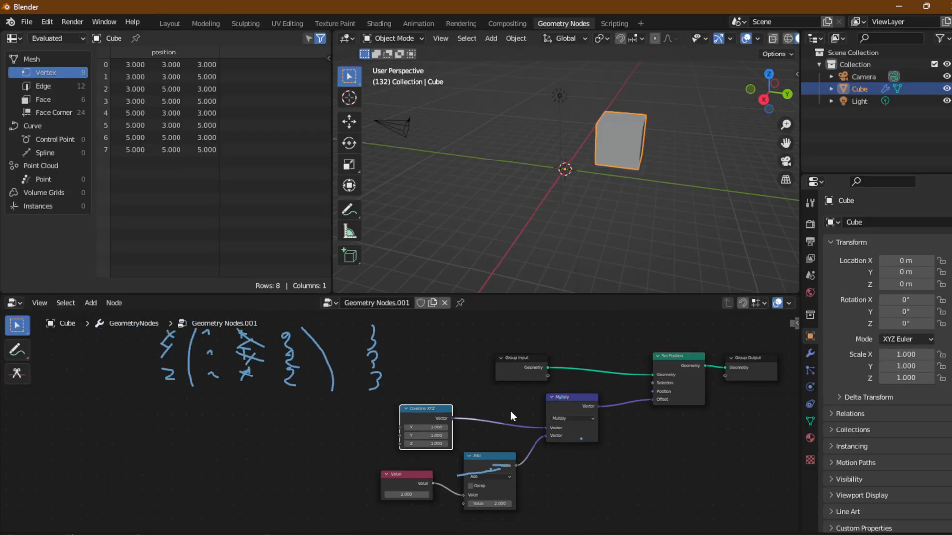